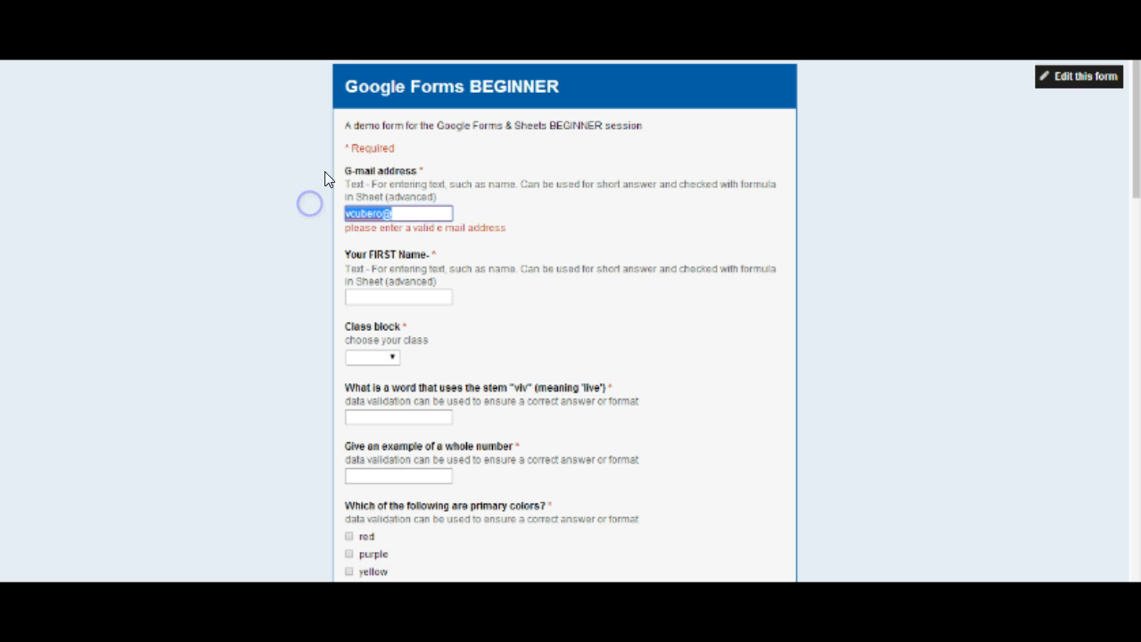
# Clear the answer in the G-mail address field
pyautogui.press('BackSpace')
pyautogui.click(358, 184)
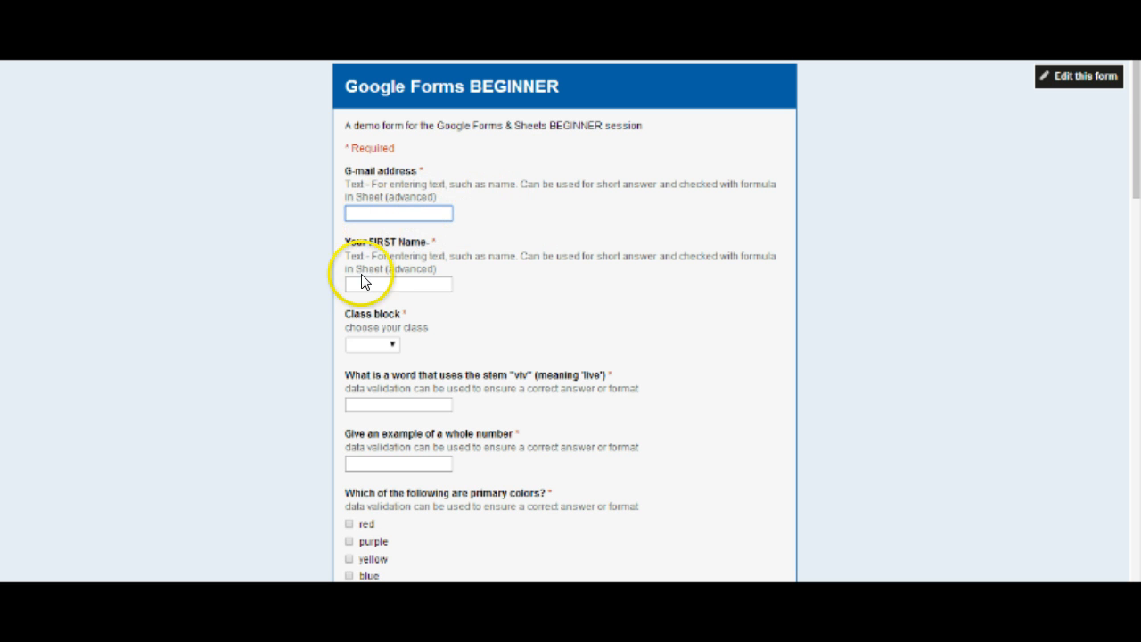
# Try "lively" as the answer to the question asking for a word with the stem "viv"
pyautogui.scroll(-2, 392, 303)
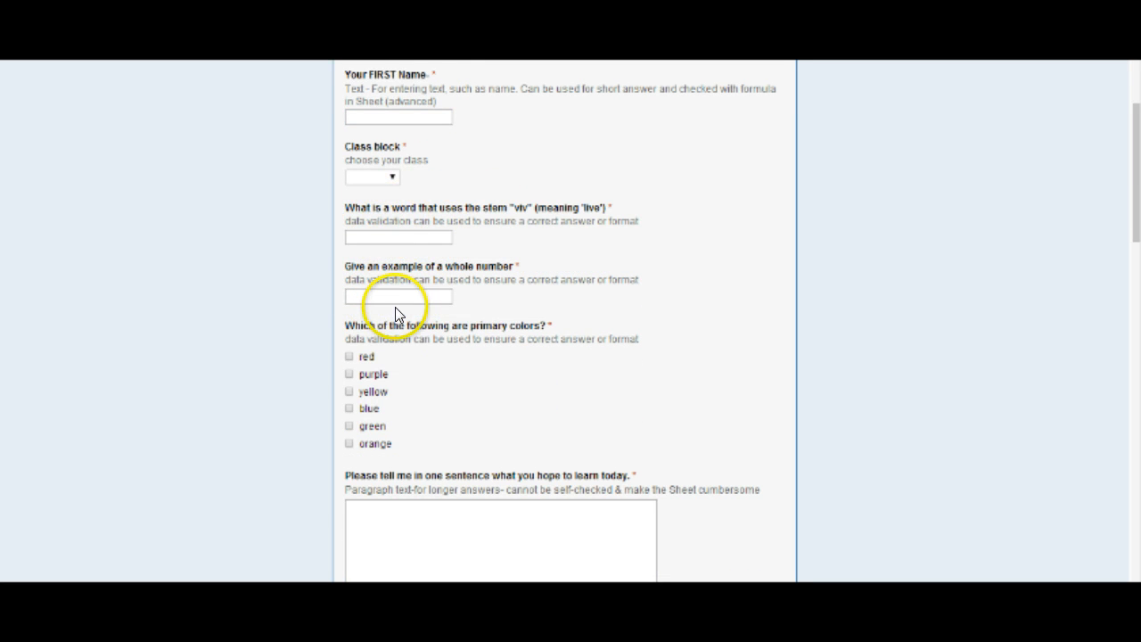
pyautogui.click(378, 236)
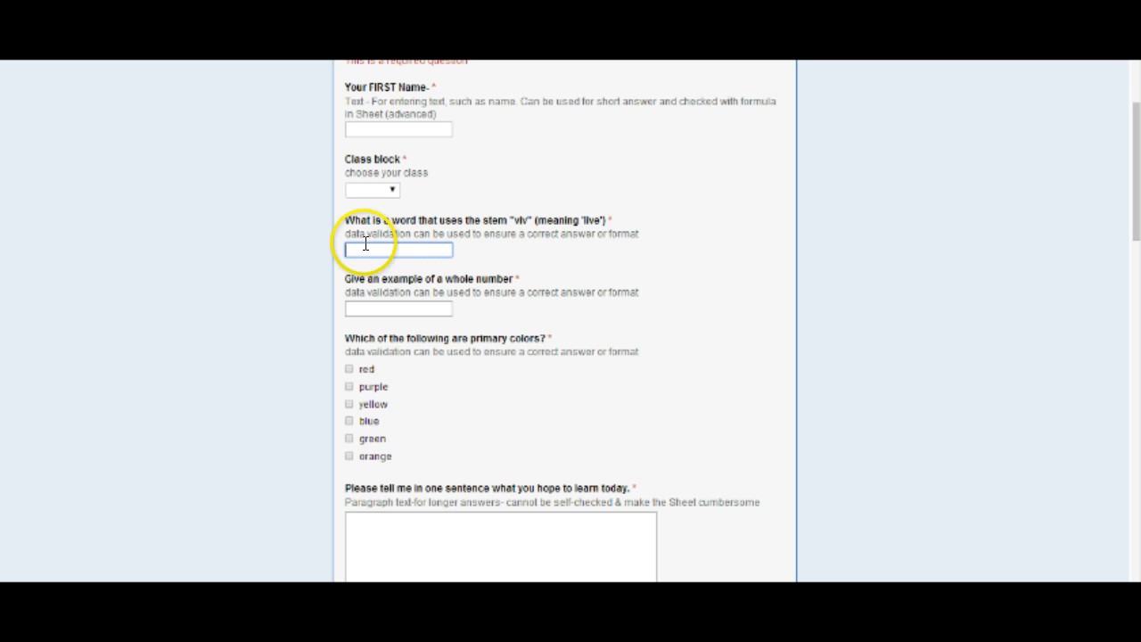
pyautogui.click(397, 244)
pyautogui.click(411, 260)
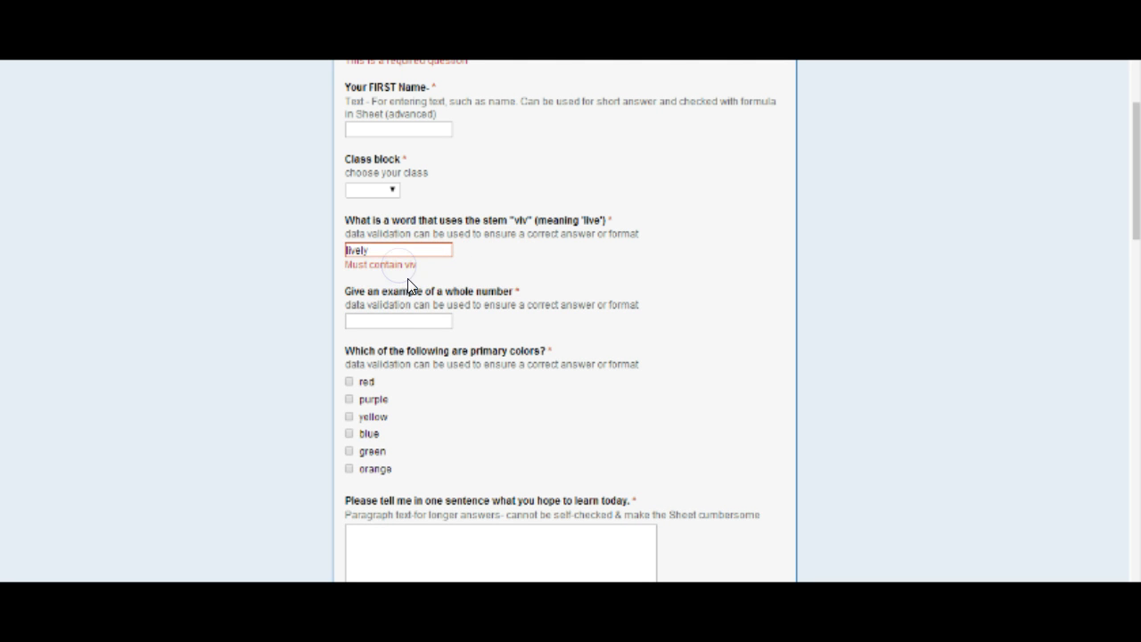
# Replace the answer to the "viv" stem question with "vivisection"
pyautogui.moveTo(367, 250); pyautogui.dragTo(328, 242)
pyautogui.write('vivisection')
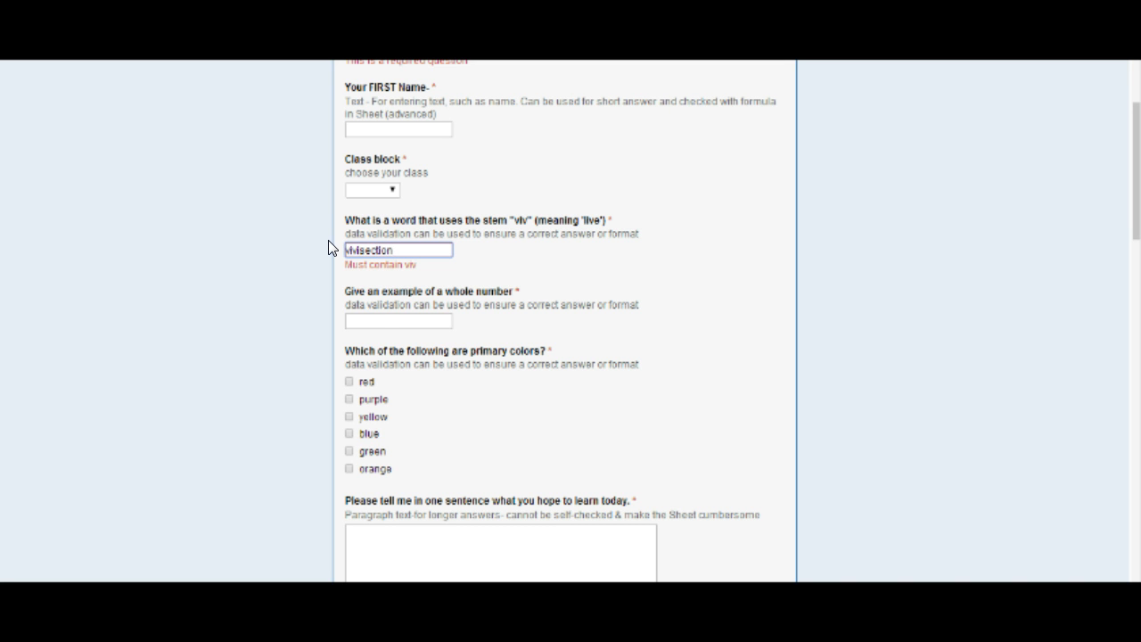
pyautogui.click(361, 294)
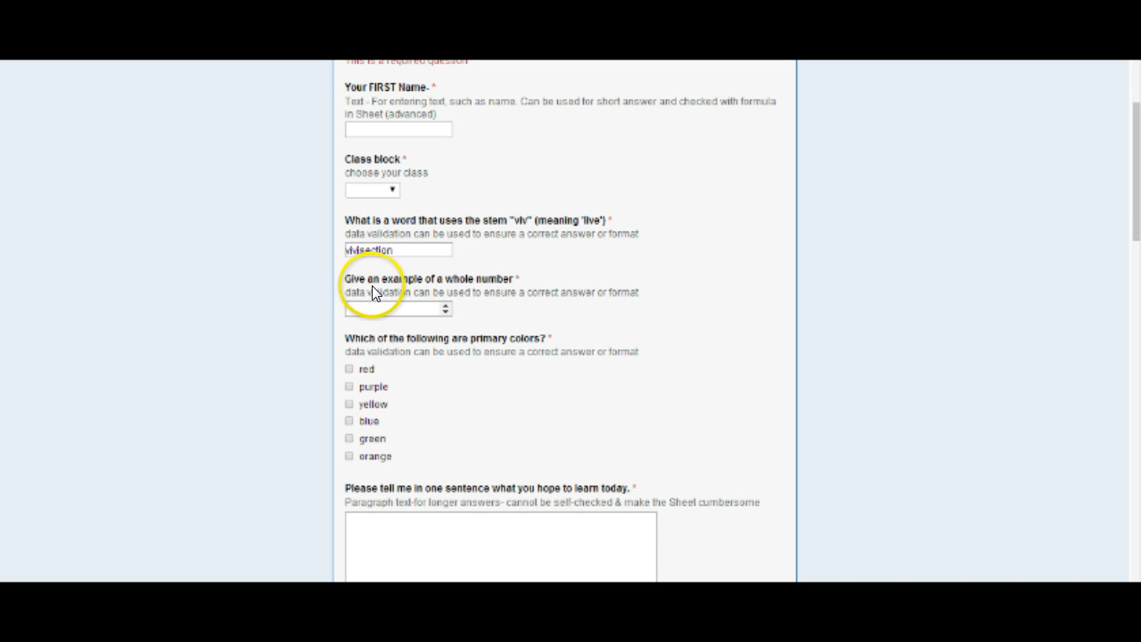
# Try "1/2" as the answer to the whole number question
pyautogui.scroll(-1, 392, 268)
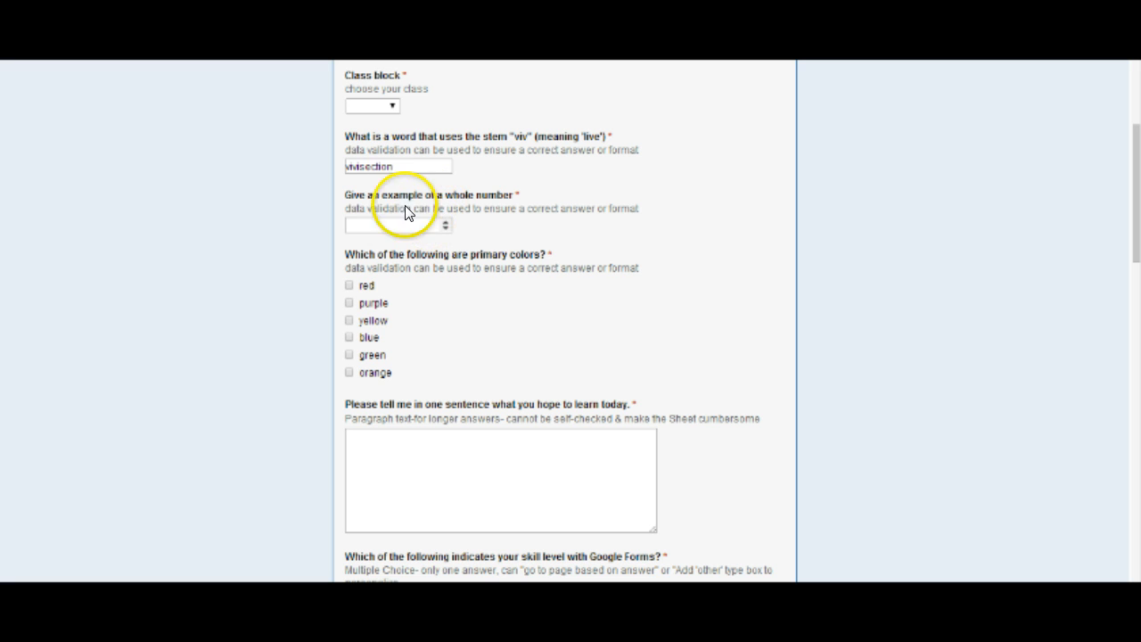
pyautogui.click(382, 223)
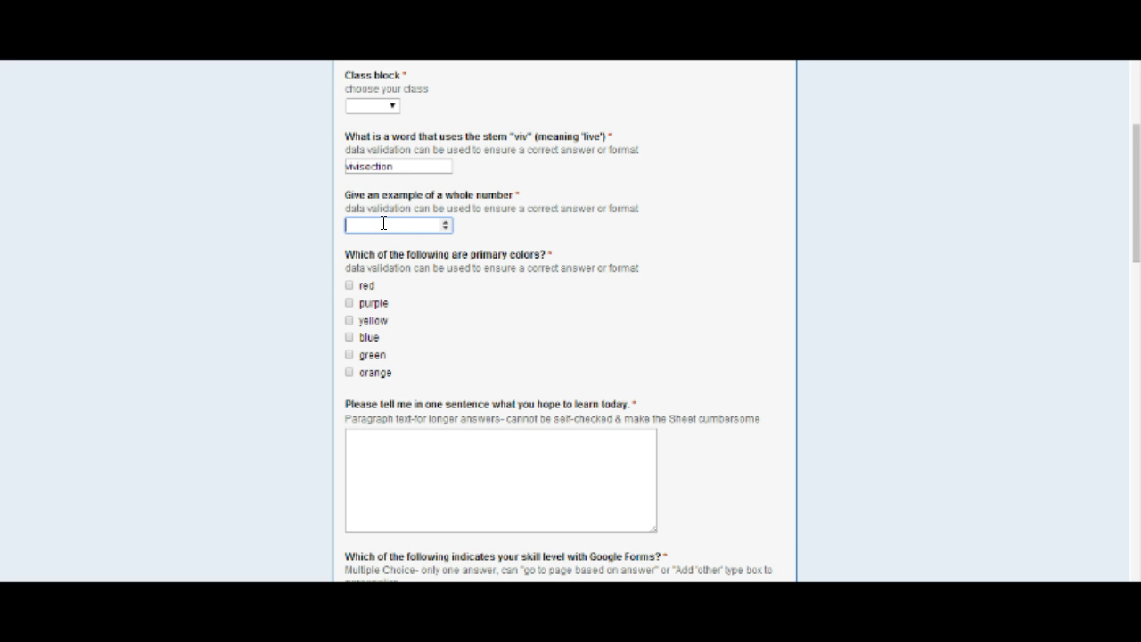
pyautogui.write('1/2')
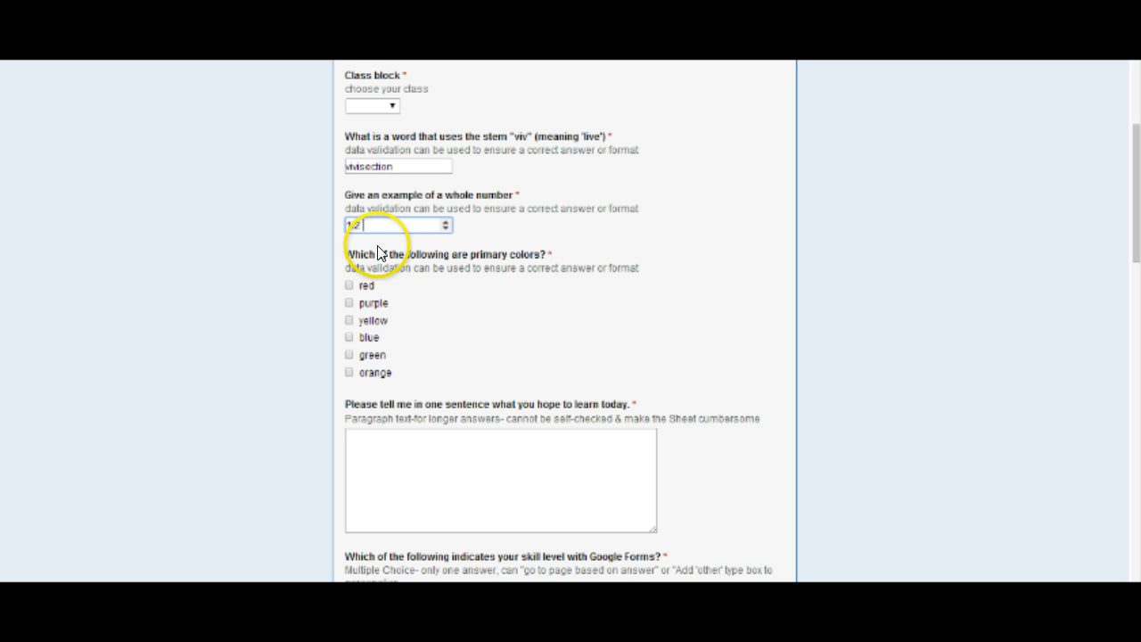
pyautogui.click(377, 253)
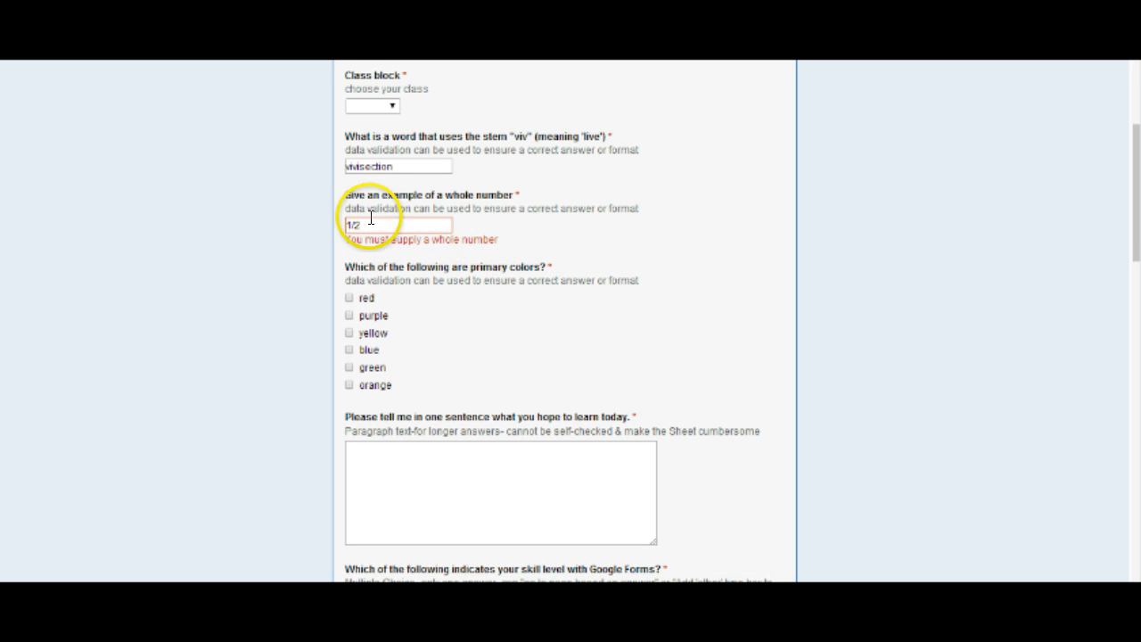
# Replace the answer to the whole number question with 2
pyautogui.moveTo(369, 223); pyautogui.dragTo(314, 217)
pyautogui.write('2')
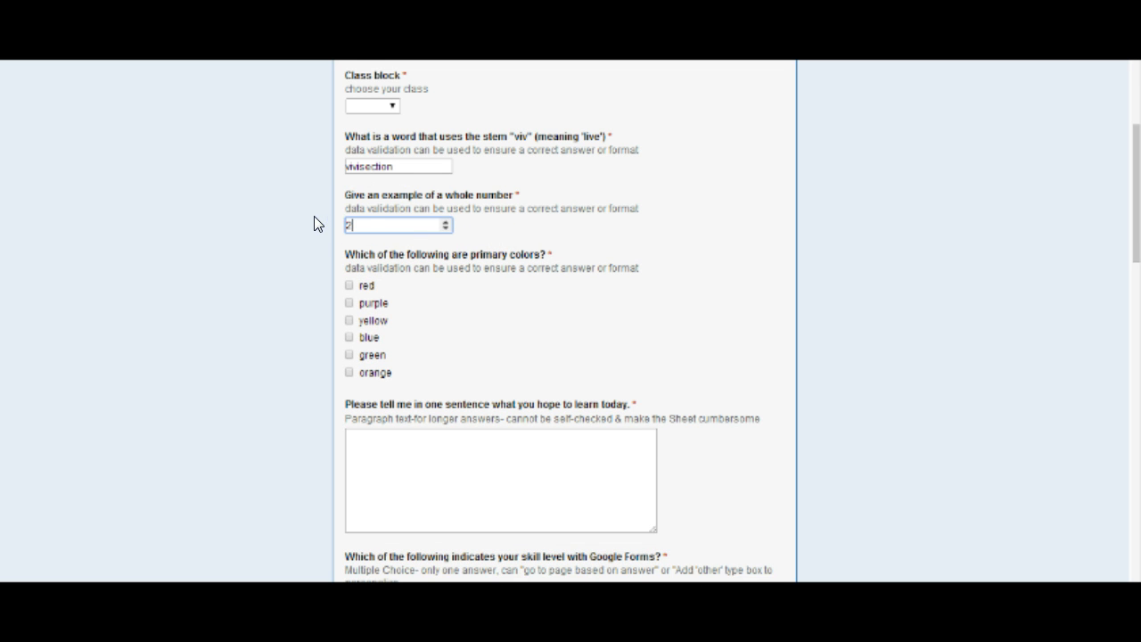
pyautogui.click(385, 283)
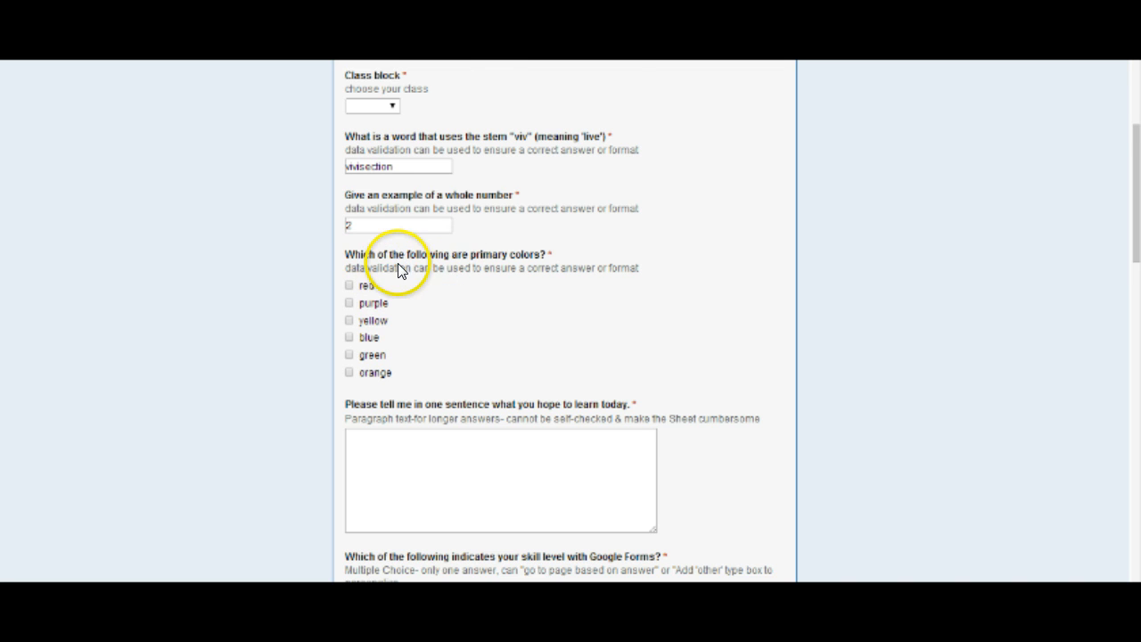
# Select red, blue and yellow as the answers to the primary colors question
pyautogui.scroll(-2, 397, 265)
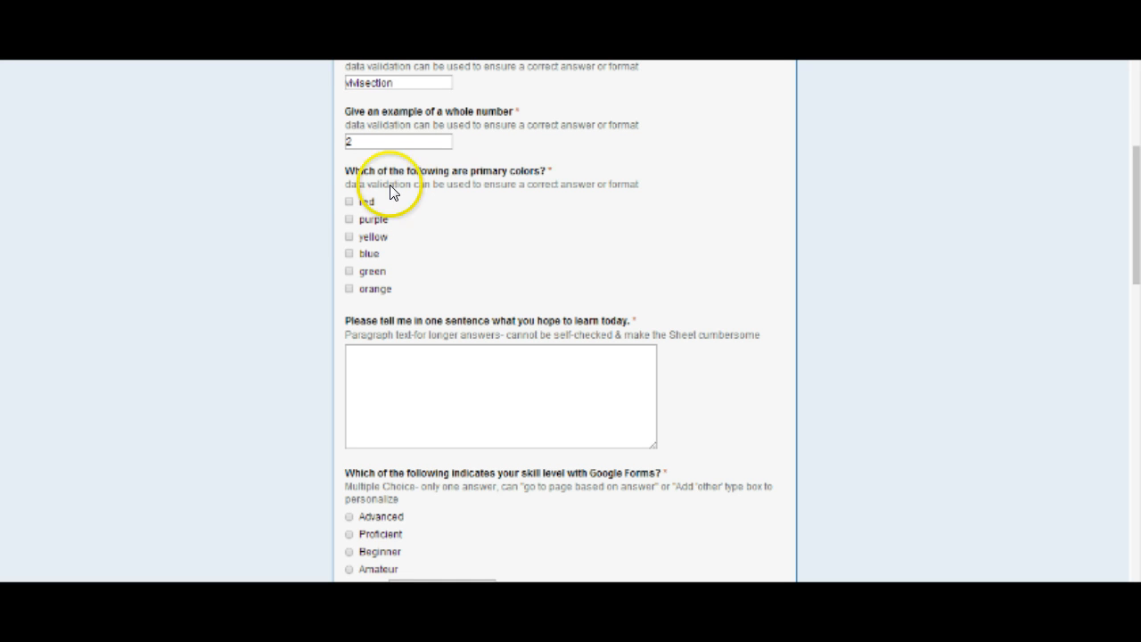
pyautogui.click(349, 201)
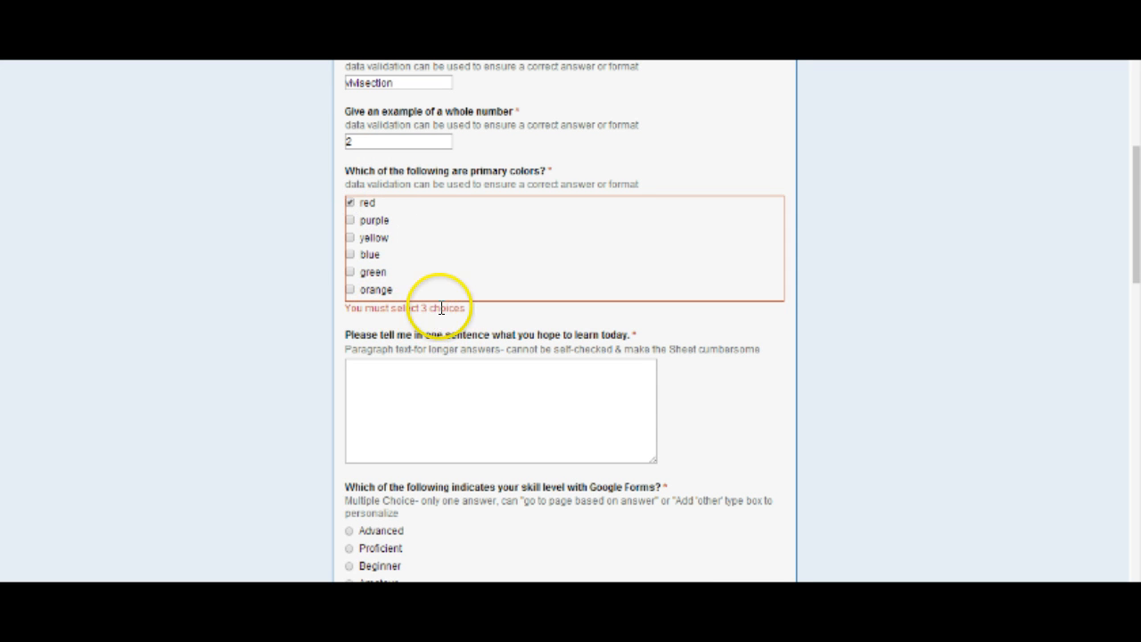
pyautogui.click(353, 254)
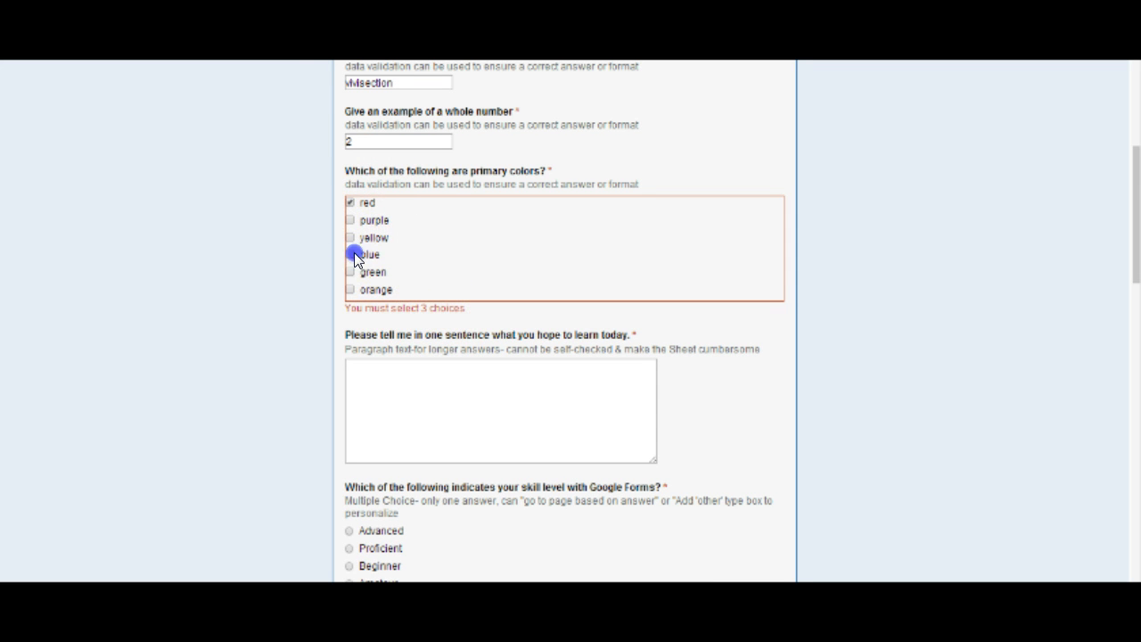
pyautogui.click(348, 237)
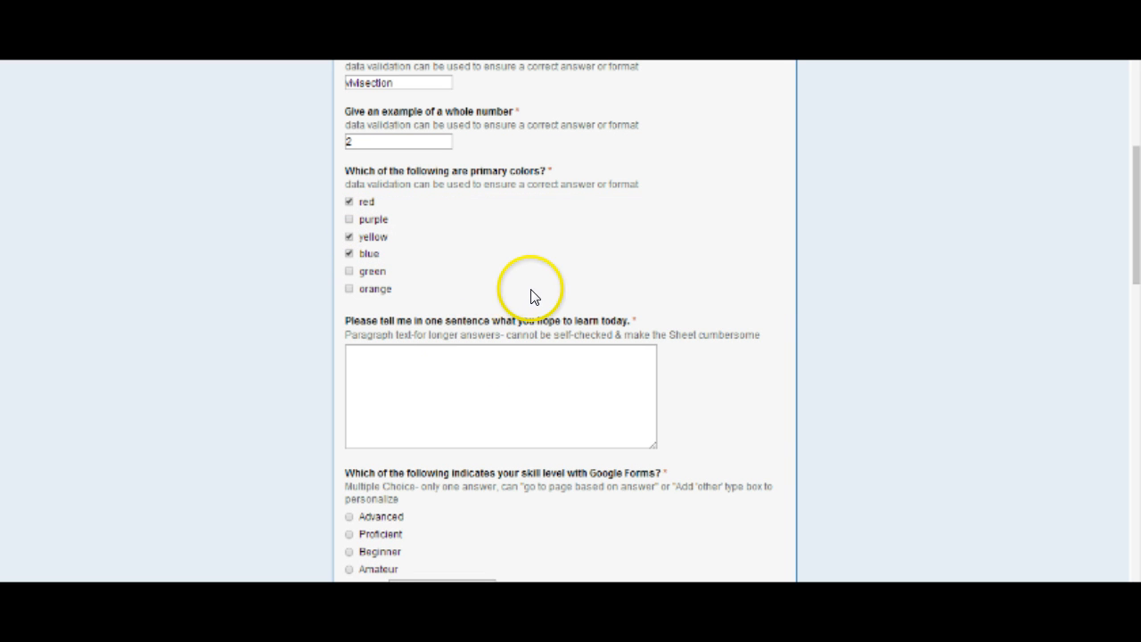
# Switch from the live form to editing the form
pyautogui.scroll(2, 843, 312)
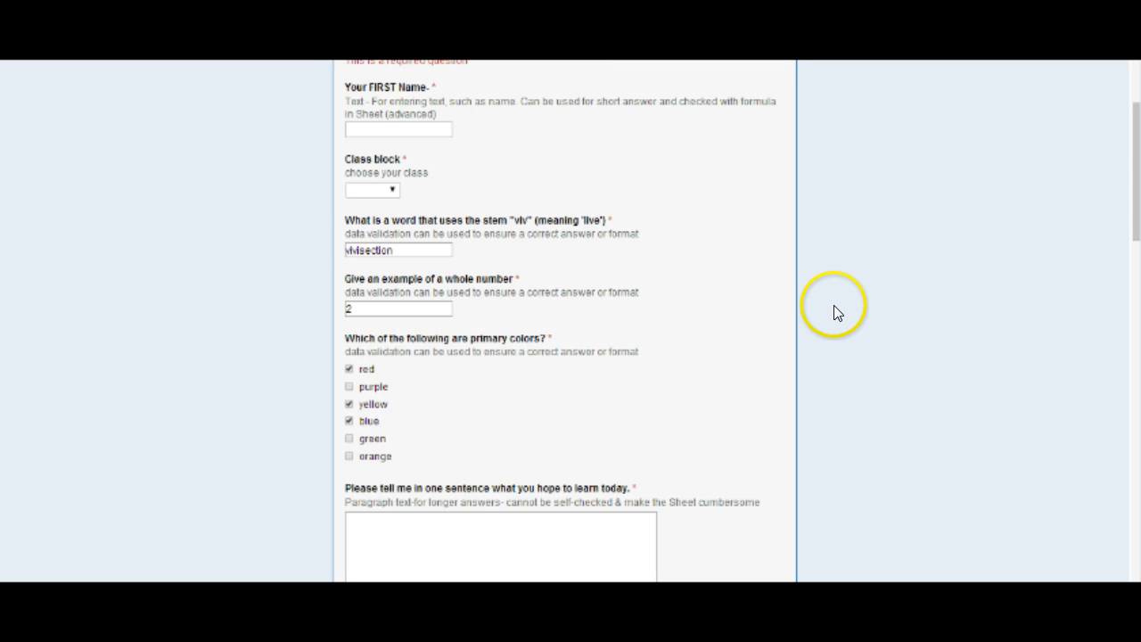
pyautogui.scroll(2, 820, 303)
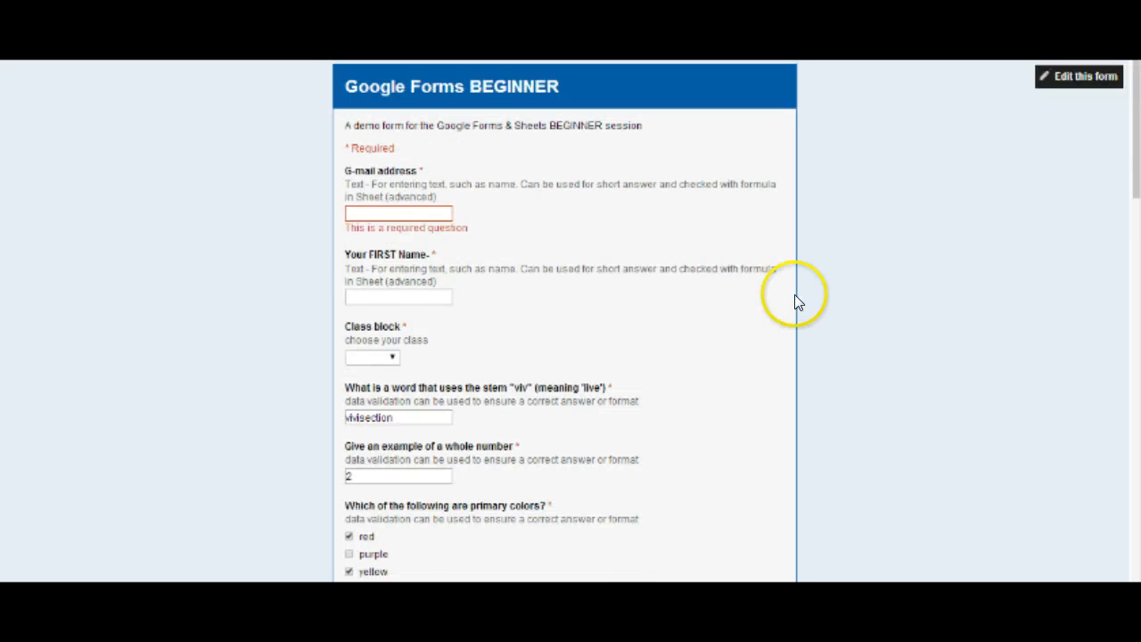
pyautogui.click(1075, 76)
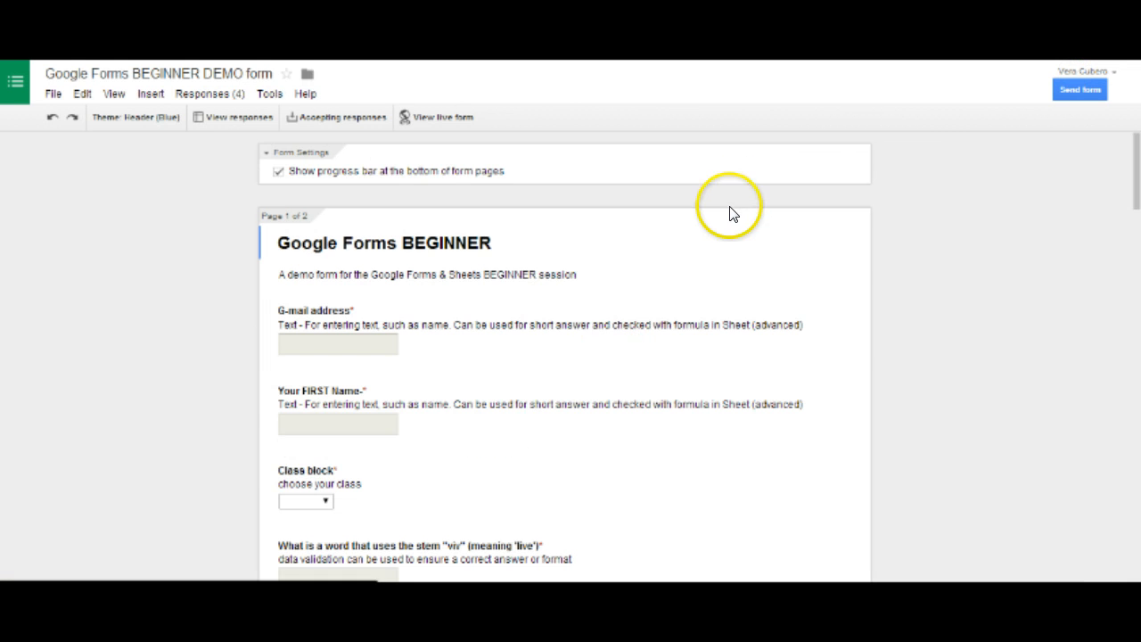
# Open the G-mail address question for editing and expand its advanced settings
pyautogui.scroll(-2, 357, 250)
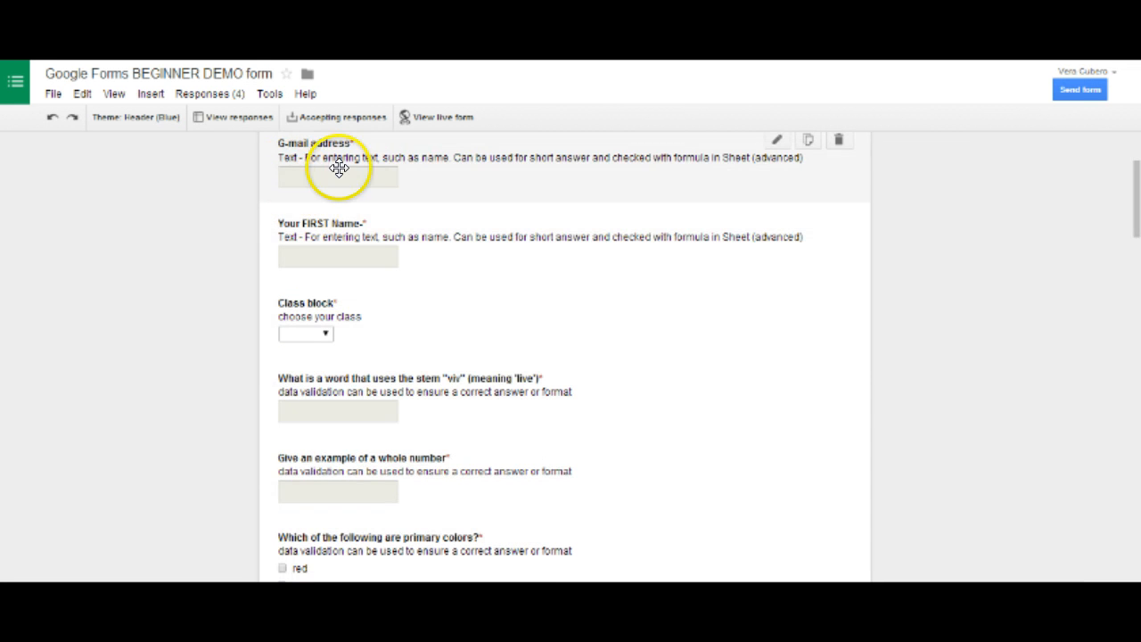
pyautogui.scroll(1, 459, 207)
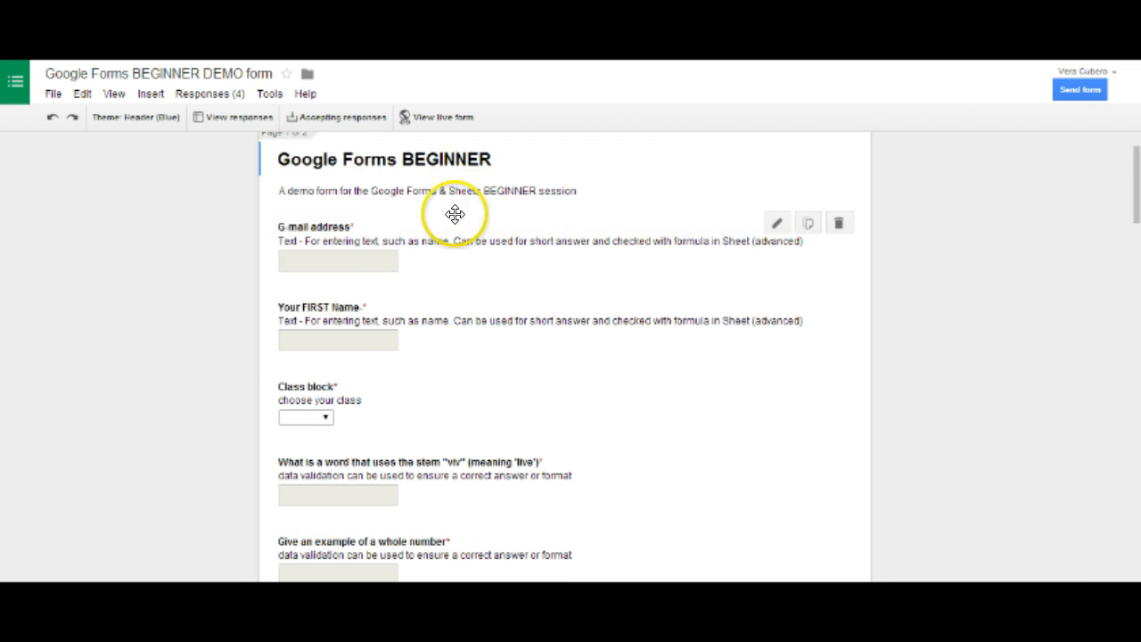
pyautogui.click(778, 223)
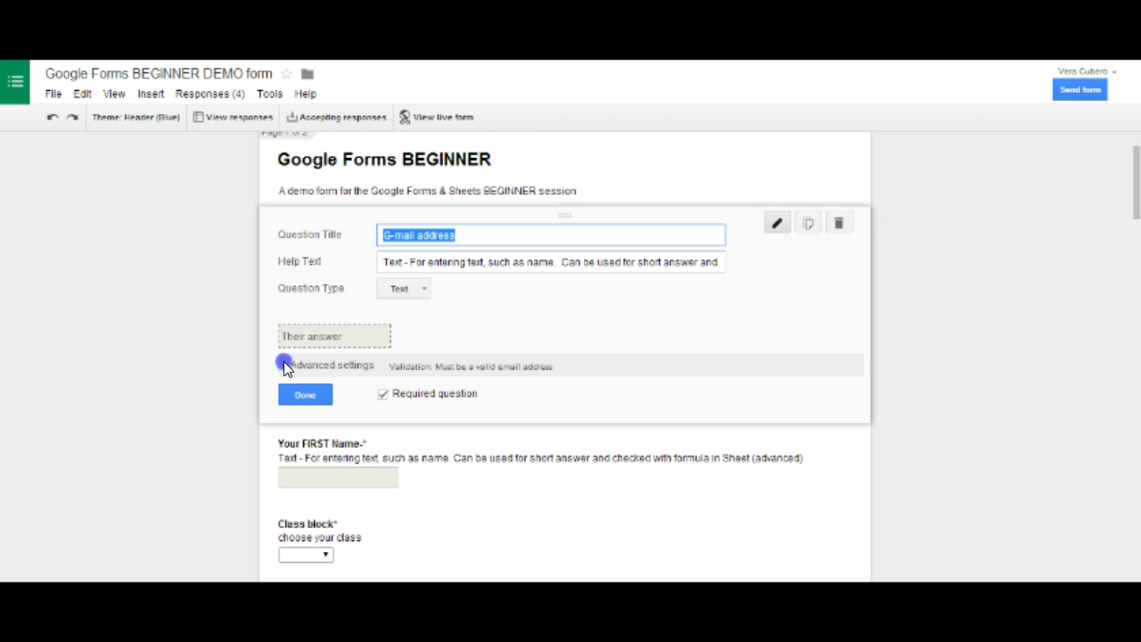
pyautogui.click(284, 365)
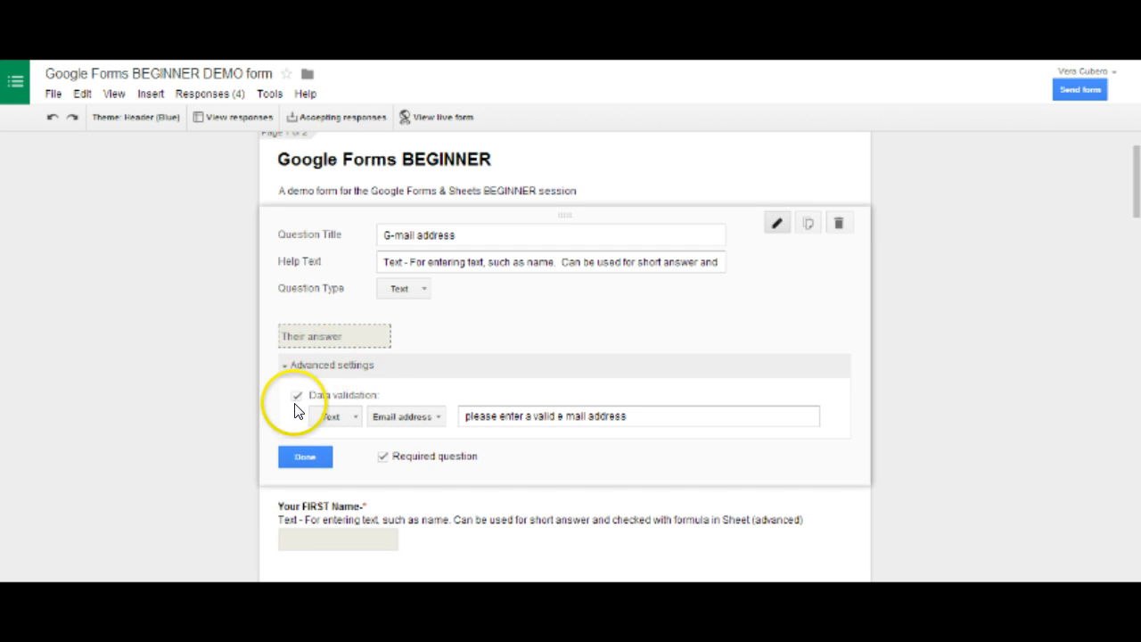
# Examine the data validation types and text conditions of the G-mail address question, keeping Text and Email address, and finish editing the question
pyautogui.click(297, 396)
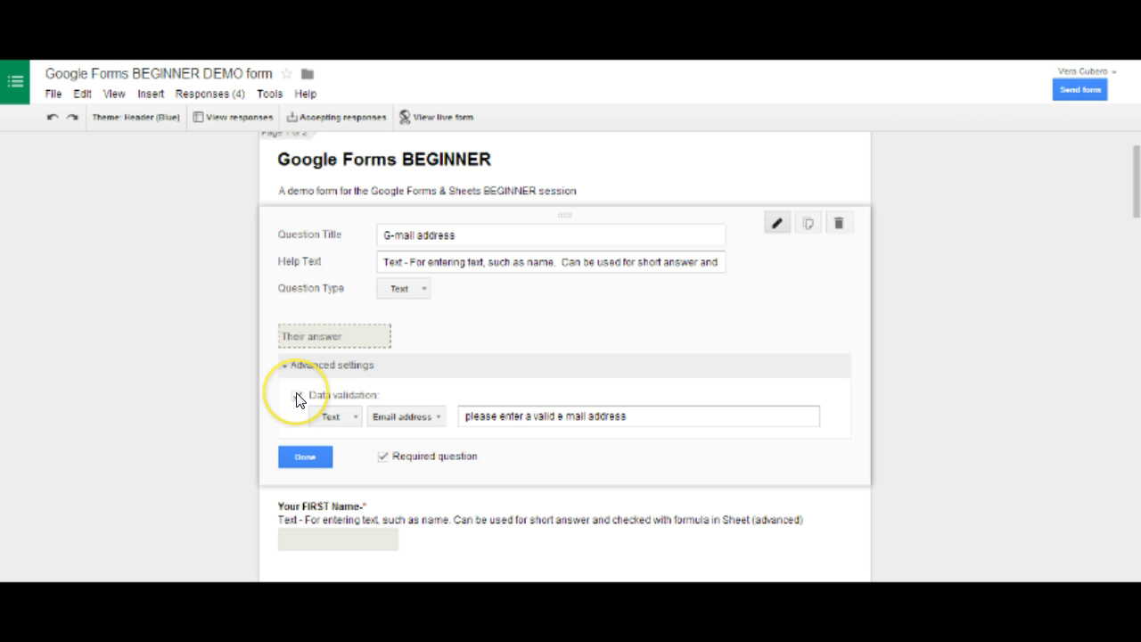
pyautogui.click(298, 396)
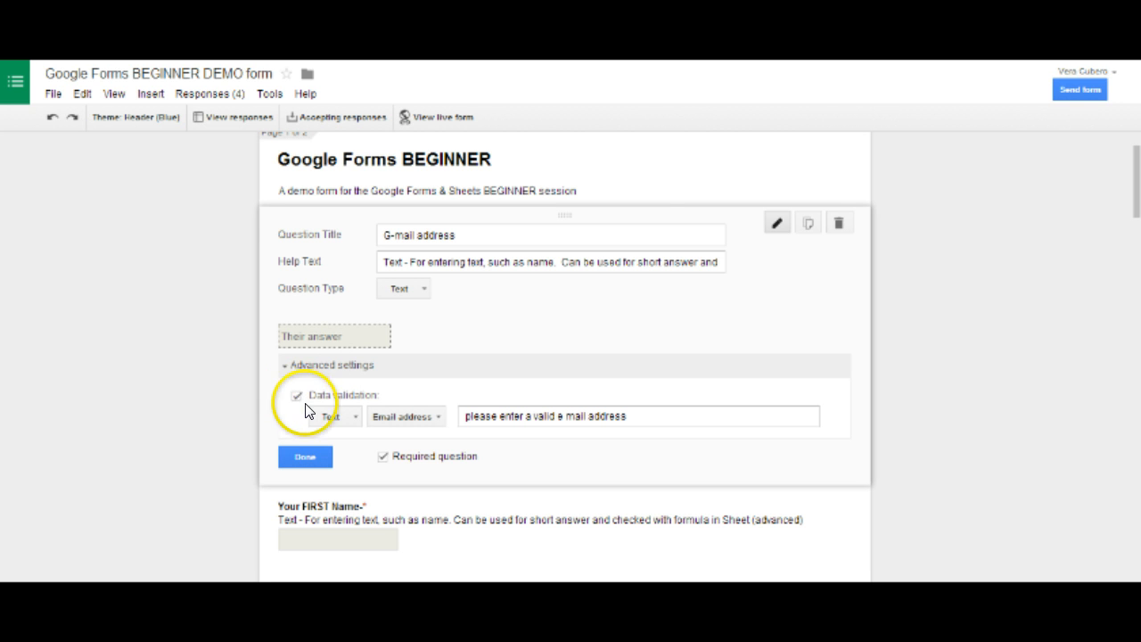
pyautogui.click(353, 417)
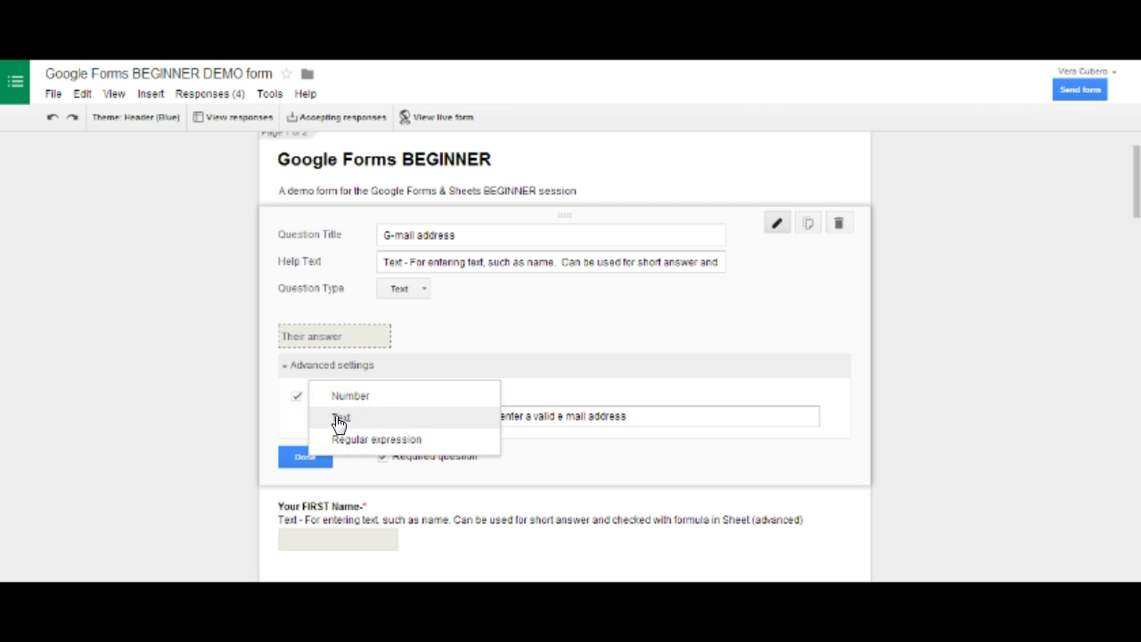
pyautogui.click(339, 422)
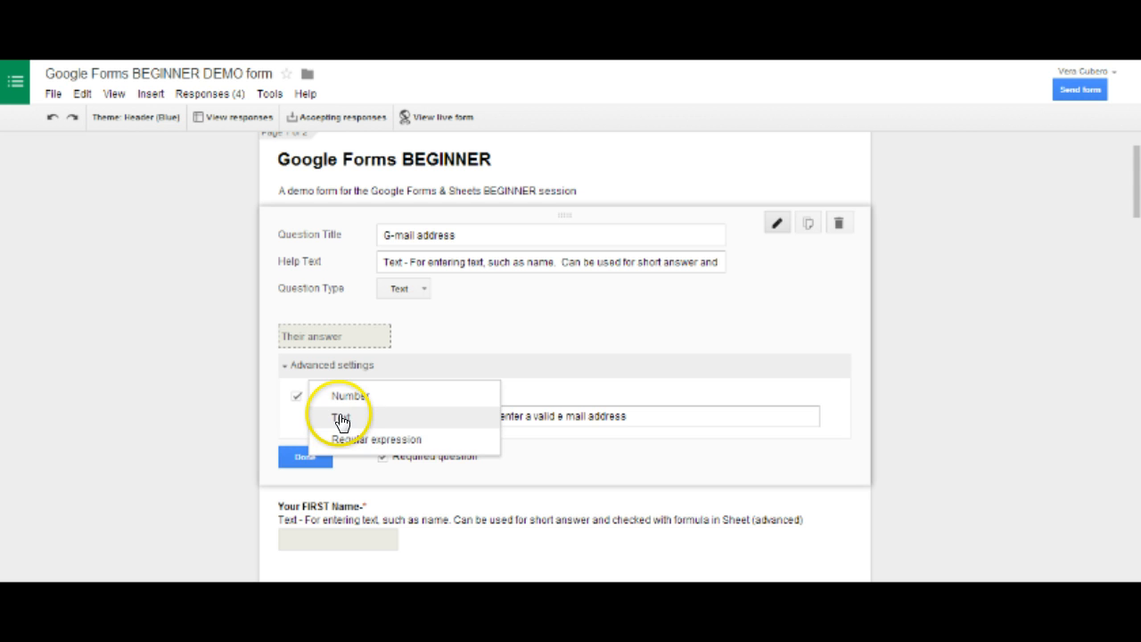
pyautogui.click(342, 421)
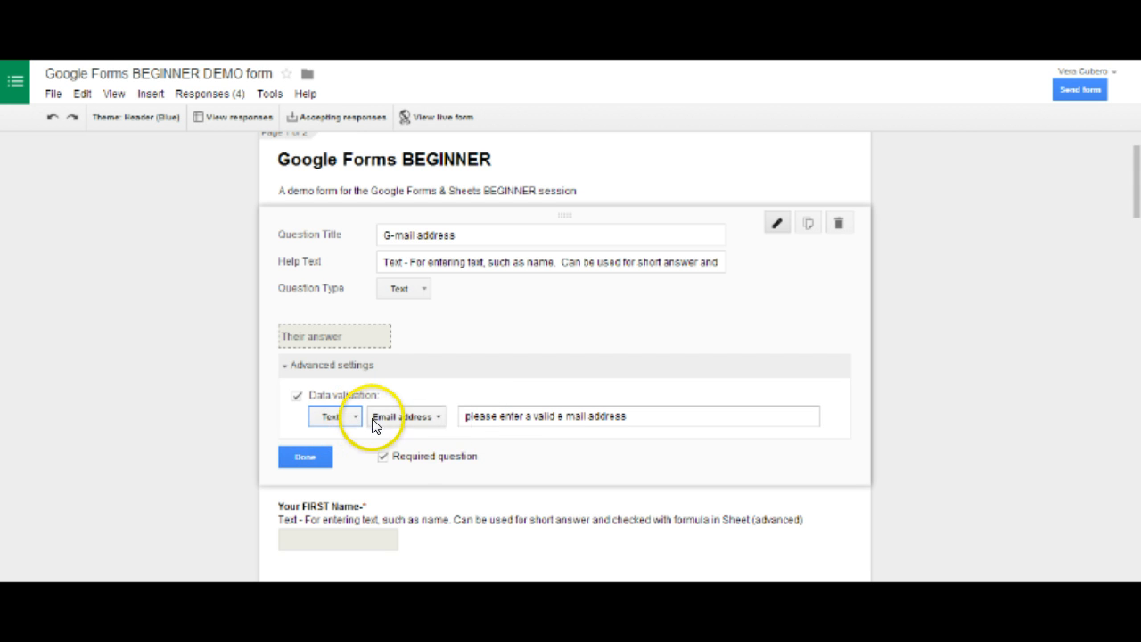
pyautogui.click(434, 420)
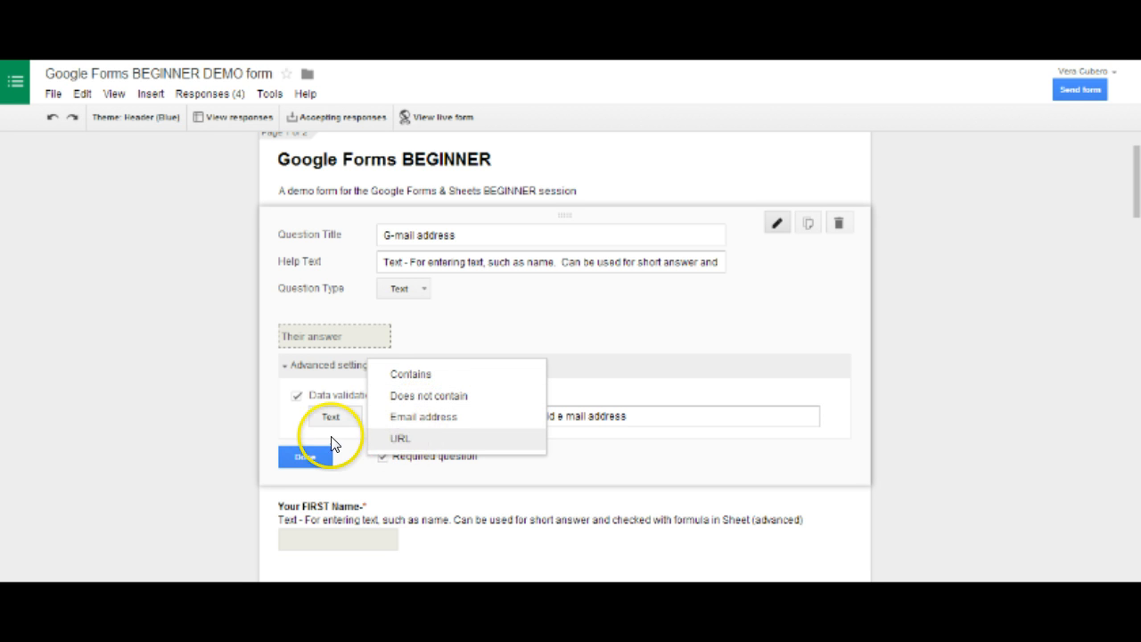
pyautogui.click(289, 416)
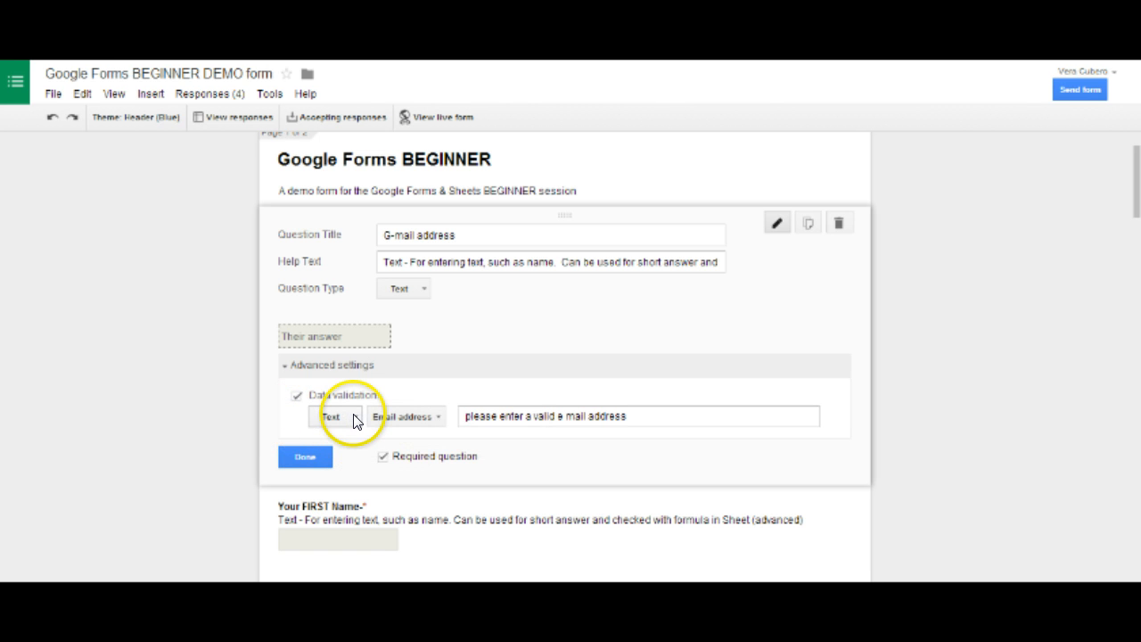
pyautogui.click(332, 416)
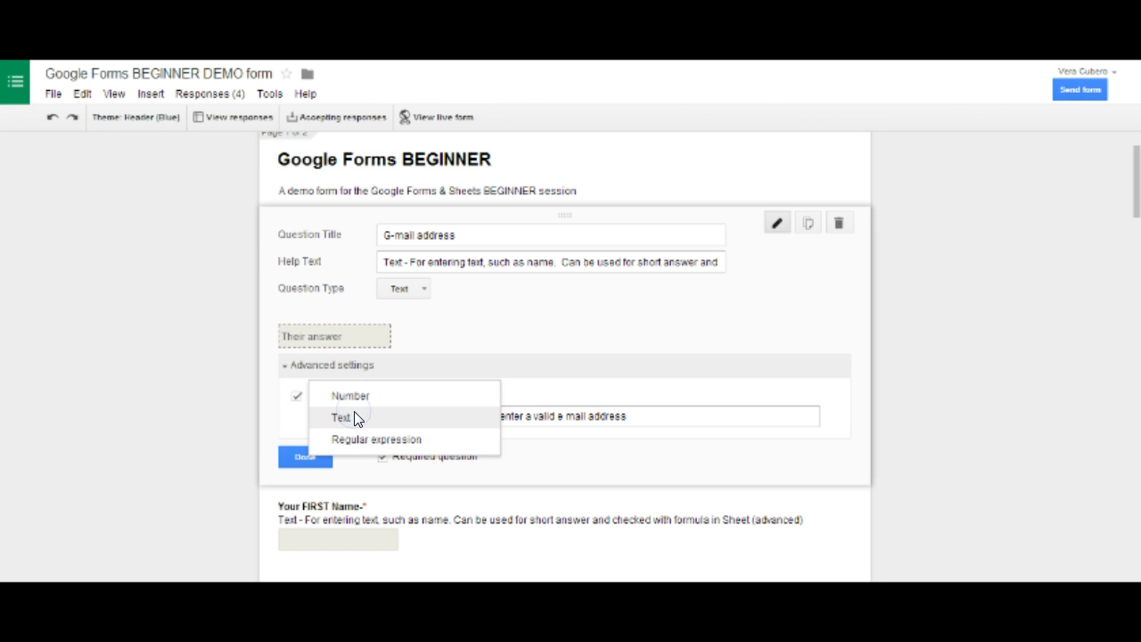
pyautogui.click(355, 418)
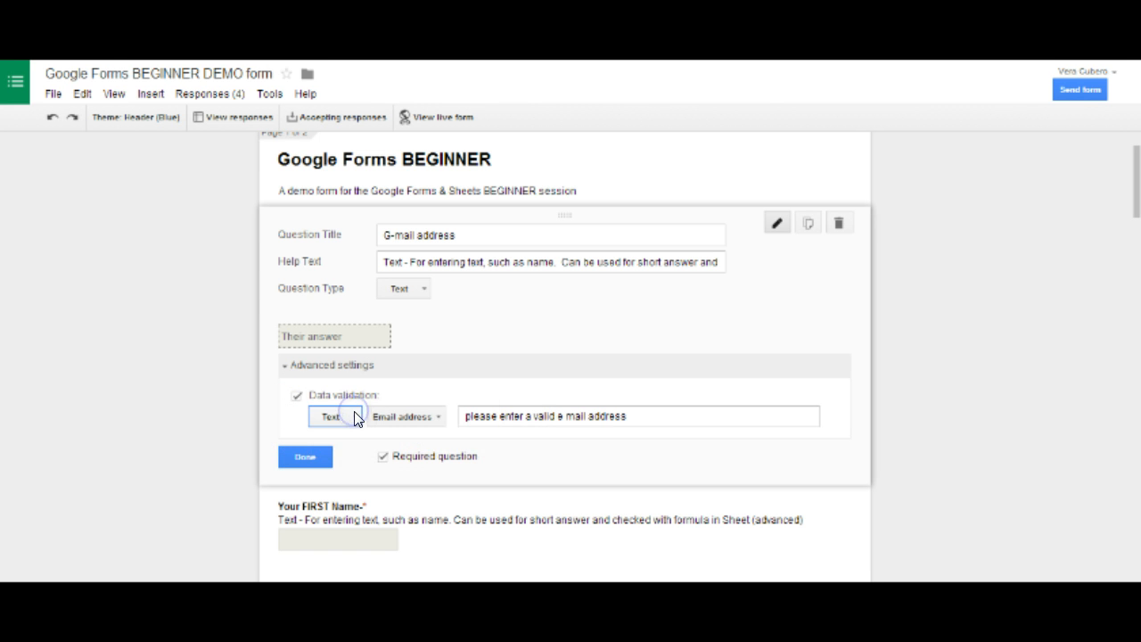
pyautogui.click(295, 456)
# Open the whole number question for editing, examine the number conditions in its data validation settings, and finish editing
pyautogui.scroll(-2, 348, 392)
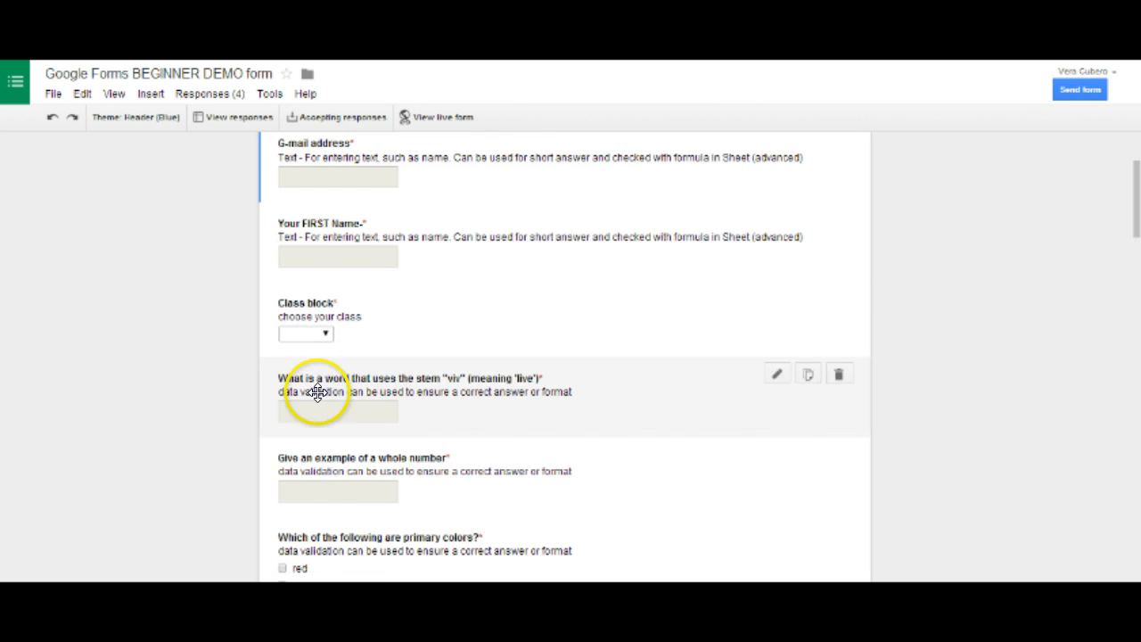
pyautogui.scroll(-1, 410, 348)
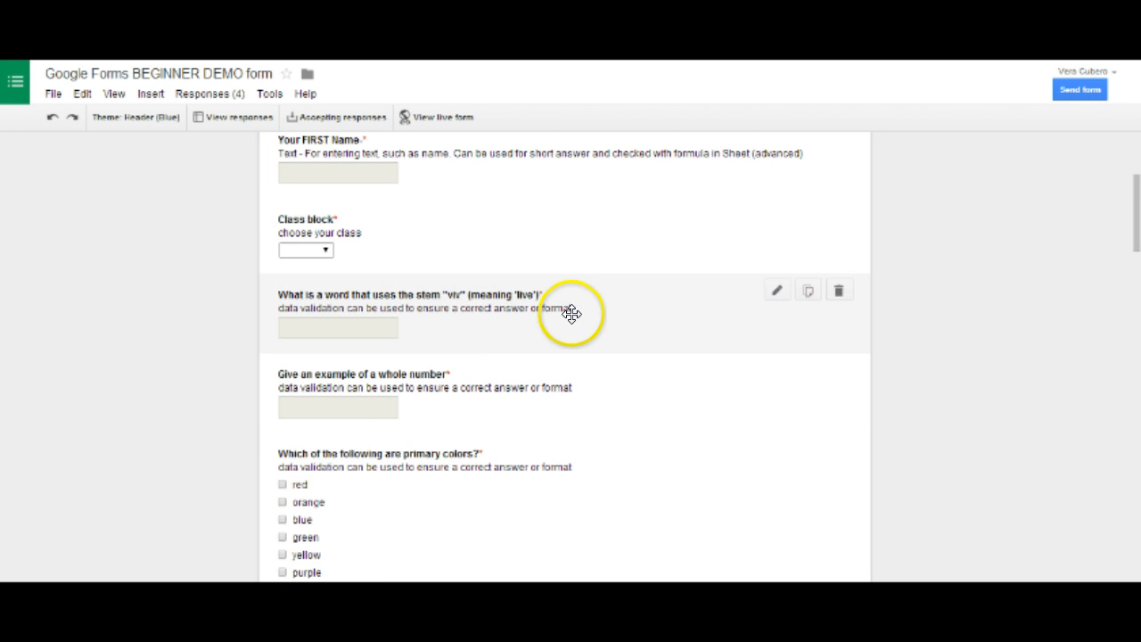
pyautogui.scroll(-1, 572, 313)
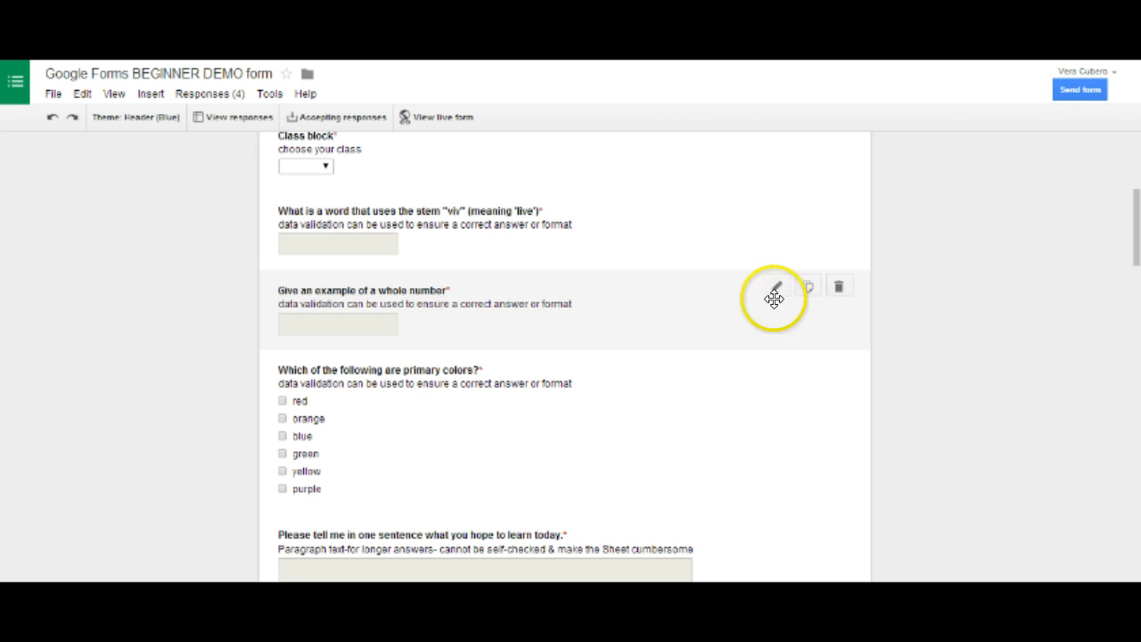
pyautogui.click(778, 288)
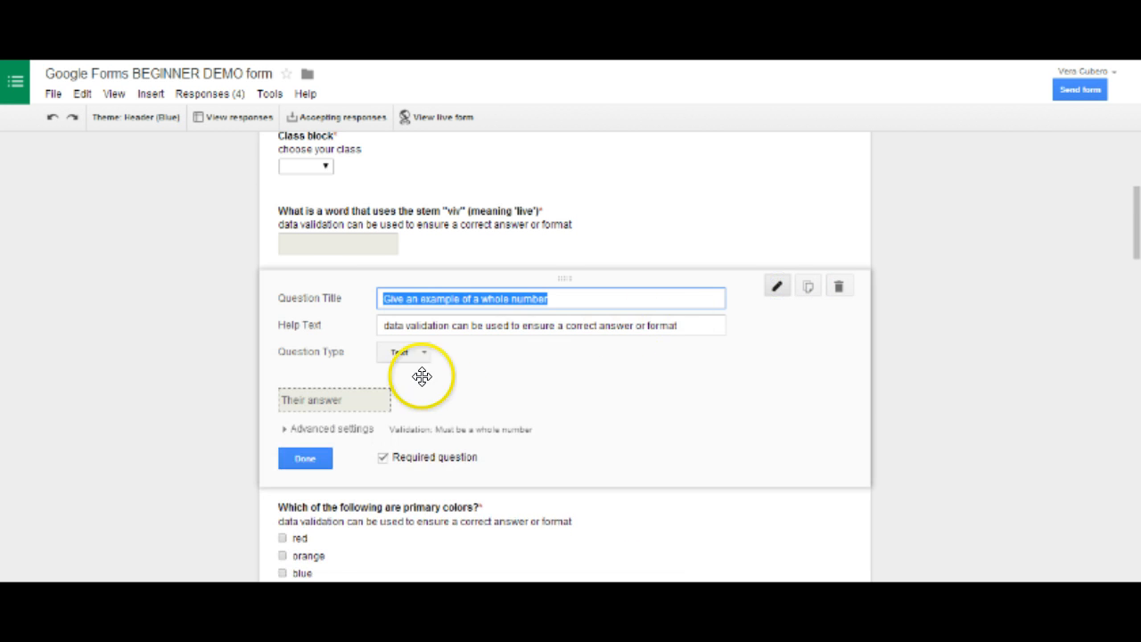
pyautogui.scroll(-1, 420, 377)
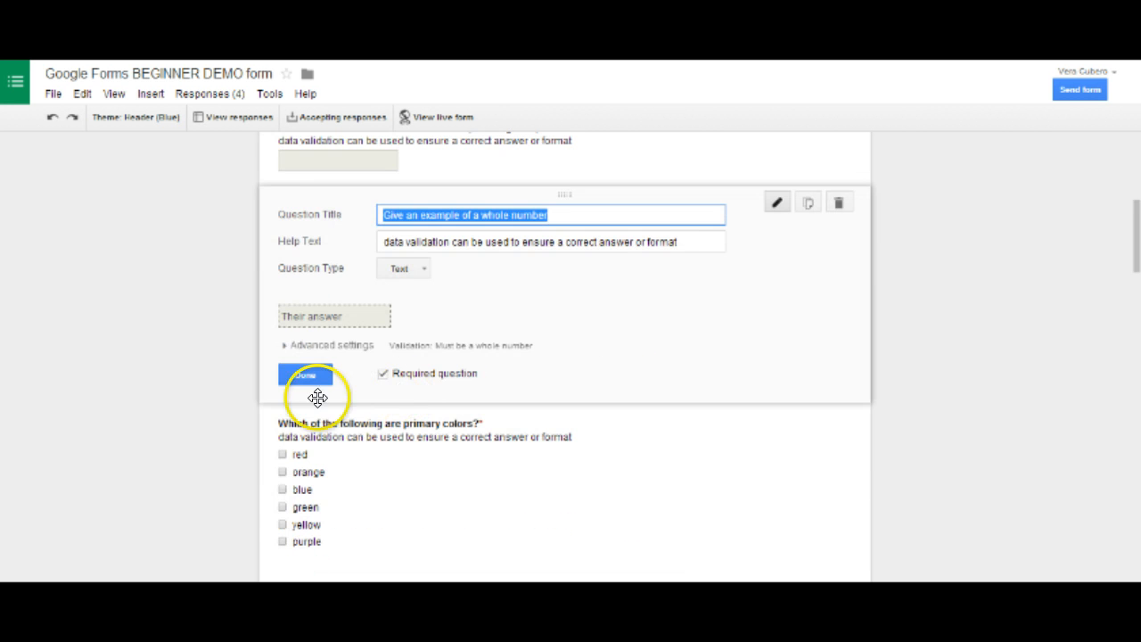
pyautogui.click(289, 346)
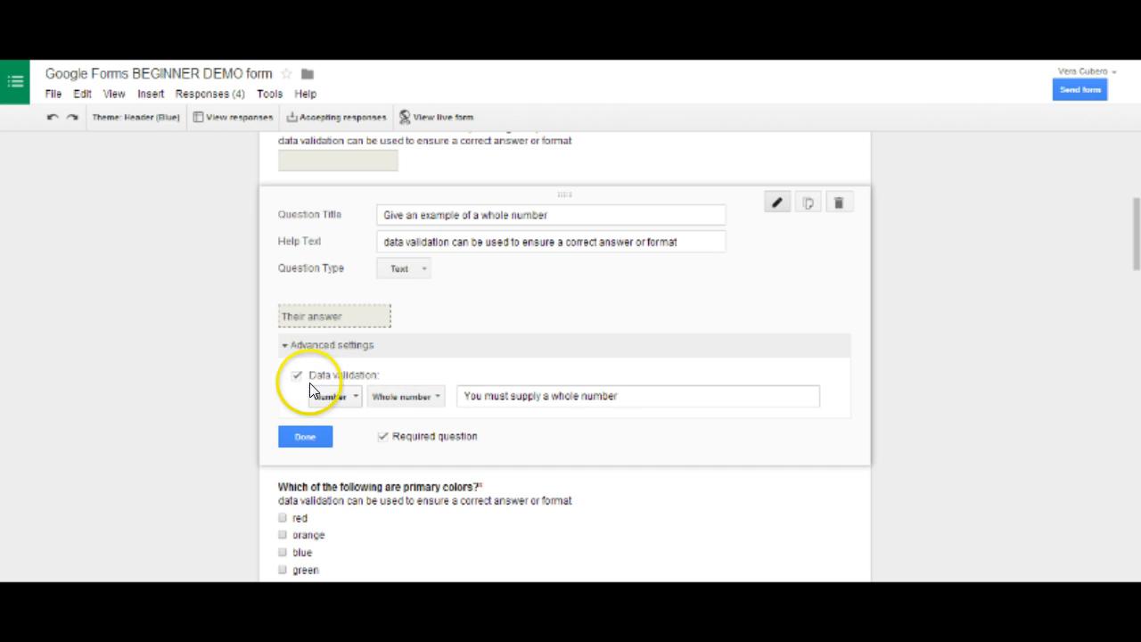
pyautogui.click(437, 398)
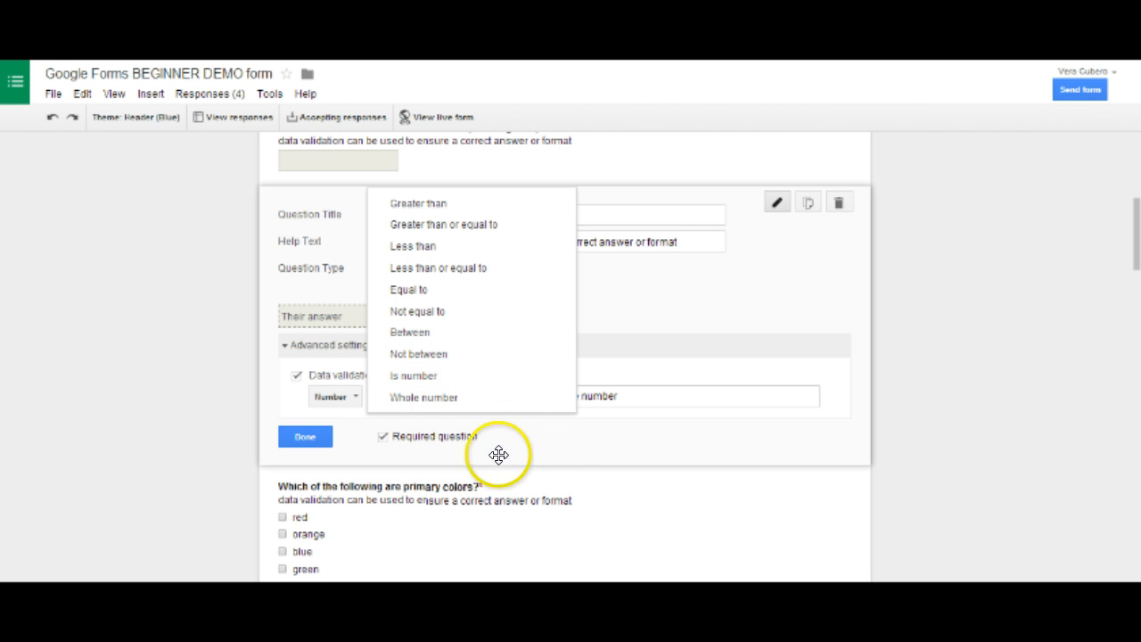
pyautogui.click(300, 437)
# Open the primary colors question for editing, examine the selection conditions in its data validation settings, and finish editing
pyautogui.scroll(-2, 446, 410)
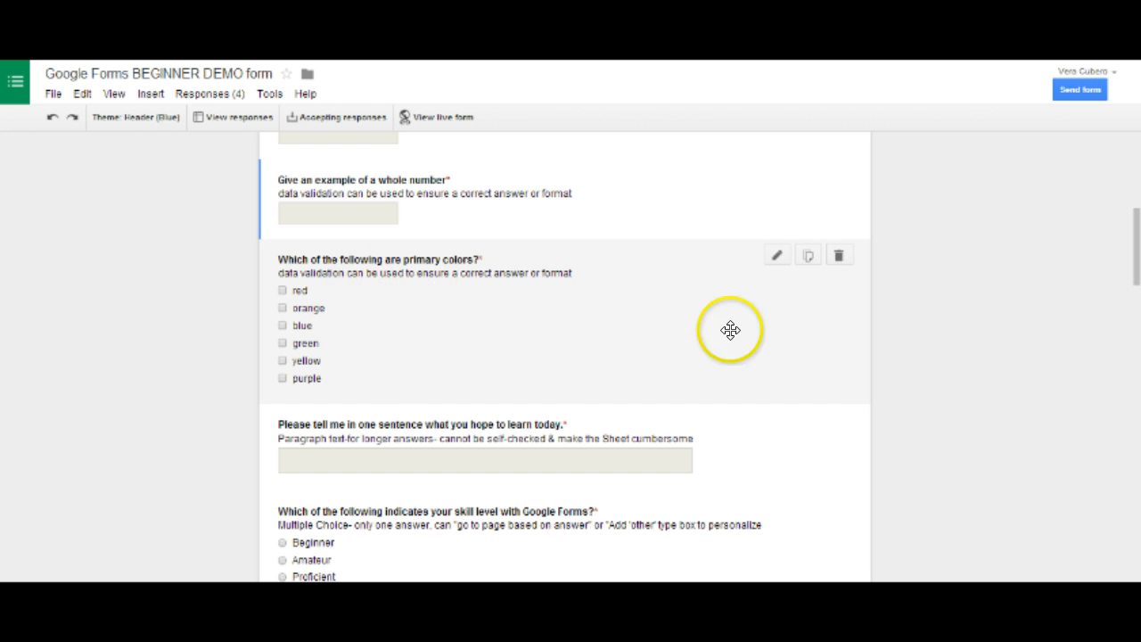
pyautogui.click(777, 255)
pyautogui.scroll(-2, 526, 373)
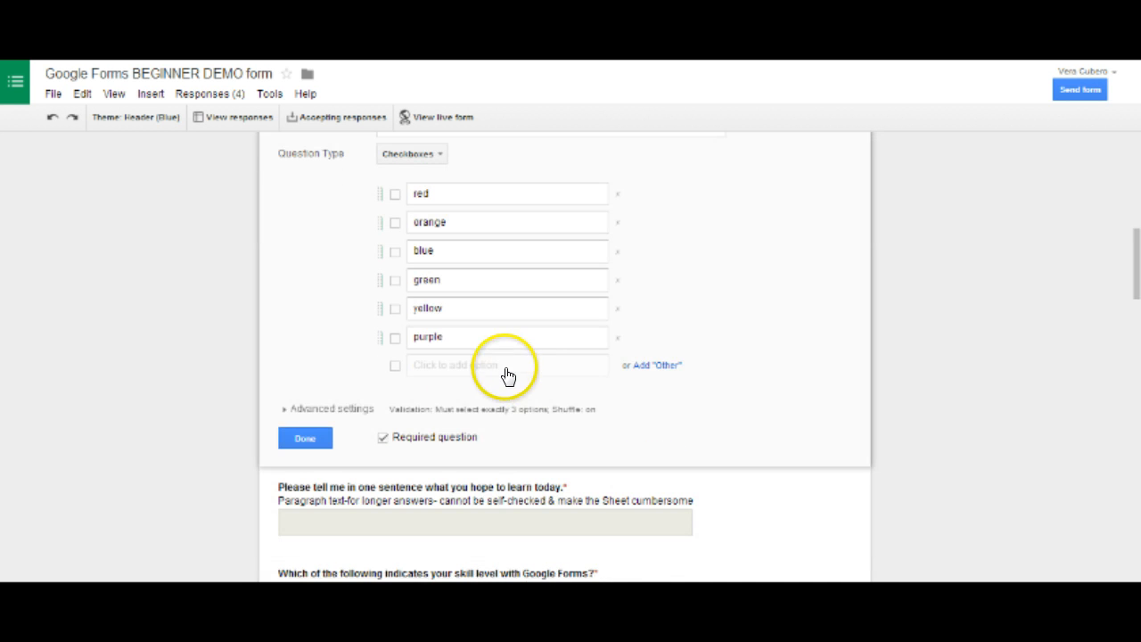
pyautogui.click(284, 408)
pyautogui.scroll(-2, 382, 417)
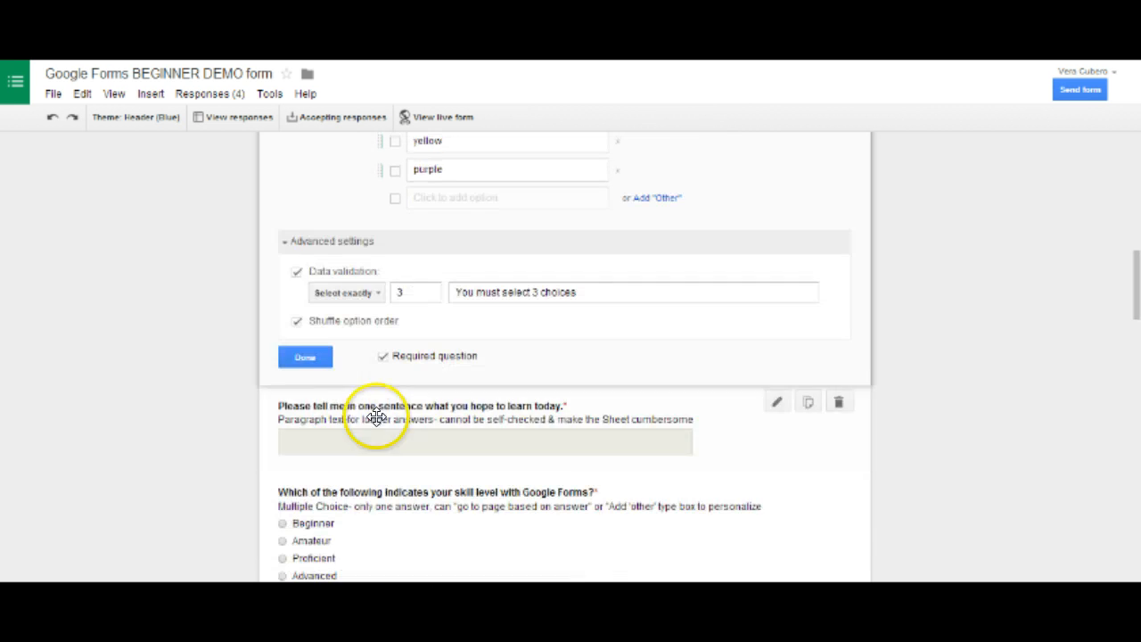
pyautogui.click(379, 292)
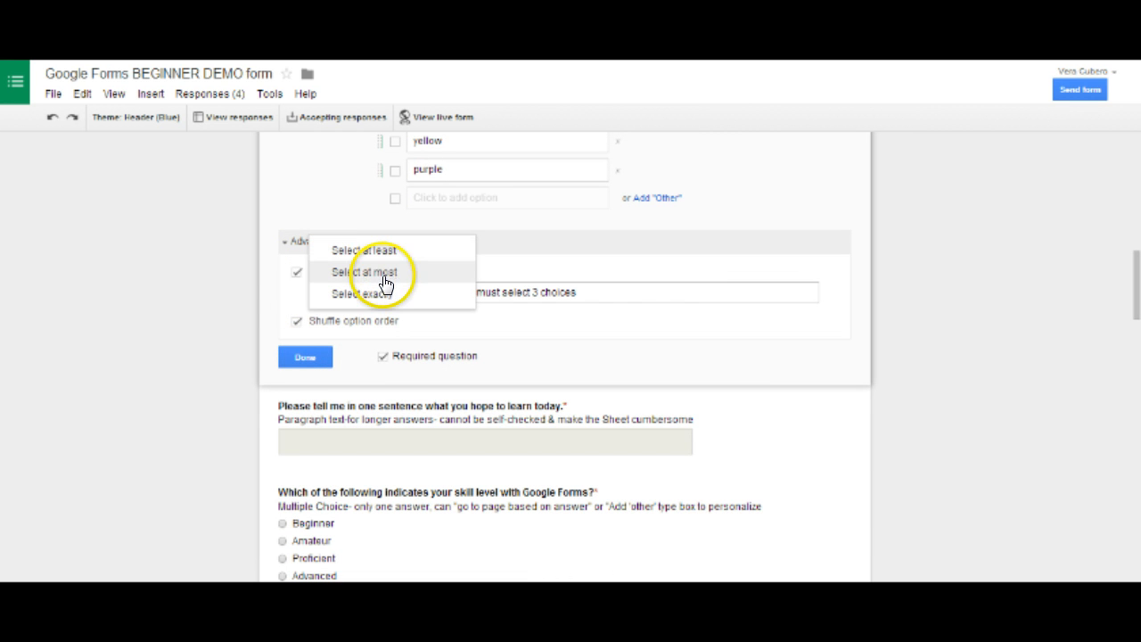
pyautogui.click(284, 285)
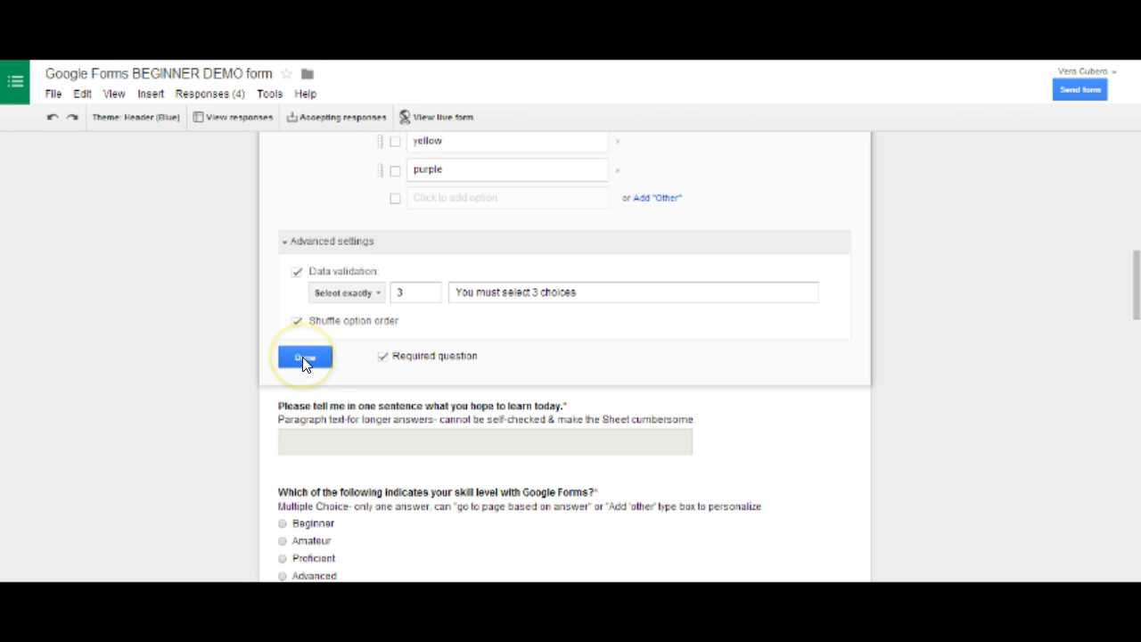
pyautogui.click(302, 357)
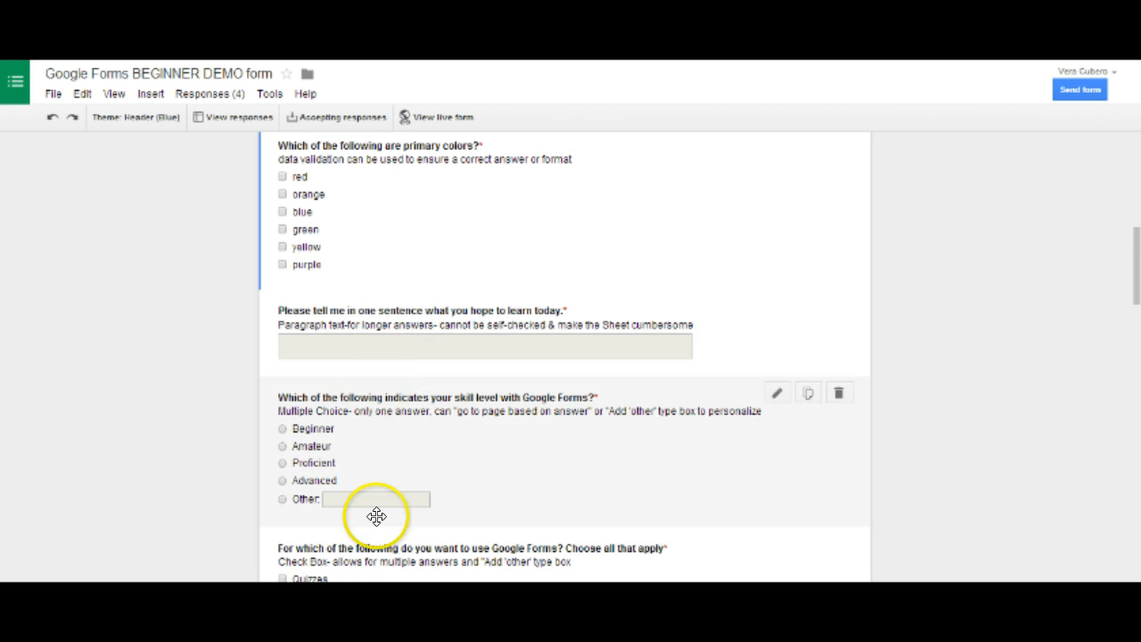
pyautogui.scroll(-2, 376, 516)
pyautogui.scroll(4, 395, 412)
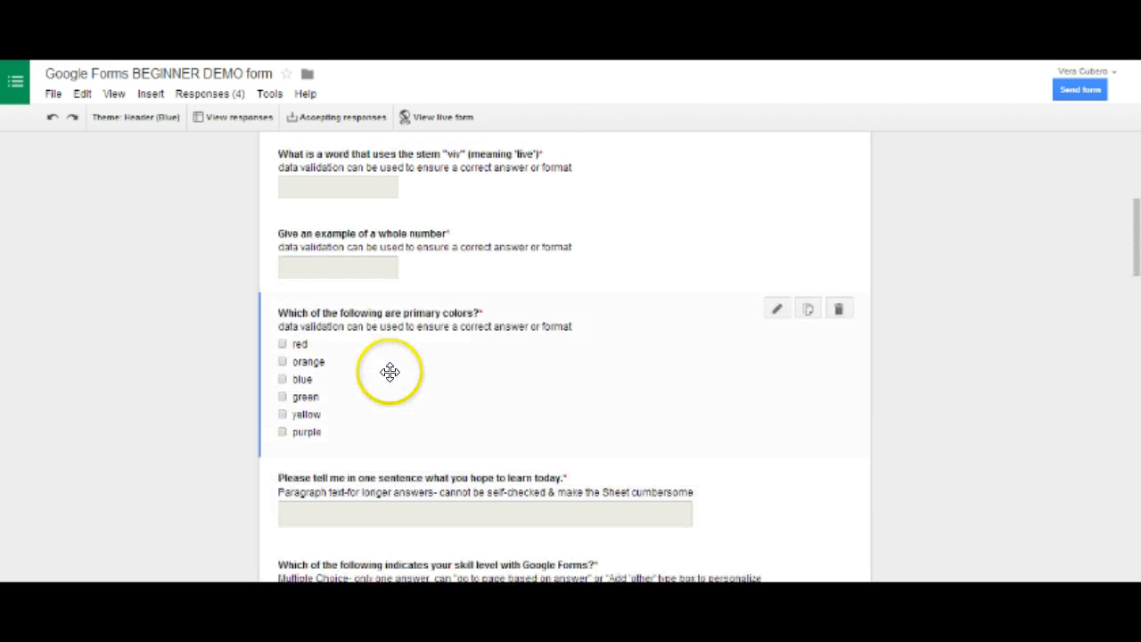
pyautogui.scroll(2, 391, 371)
pyautogui.scroll(-1, 391, 372)
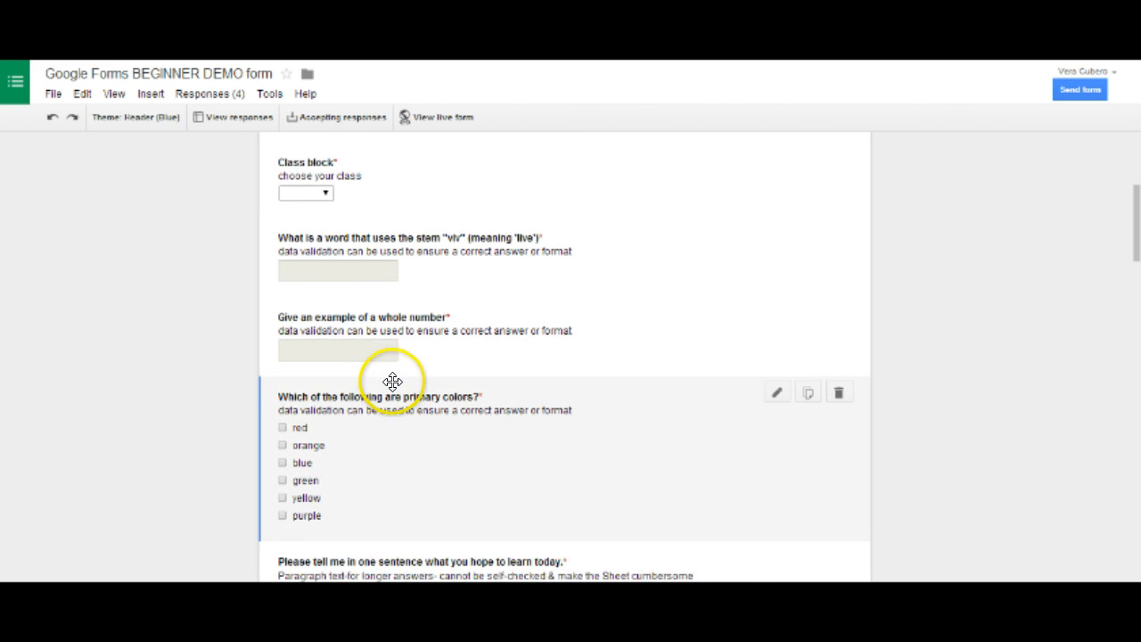
pyautogui.scroll(-2, 392, 382)
pyautogui.scroll(2, 377, 281)
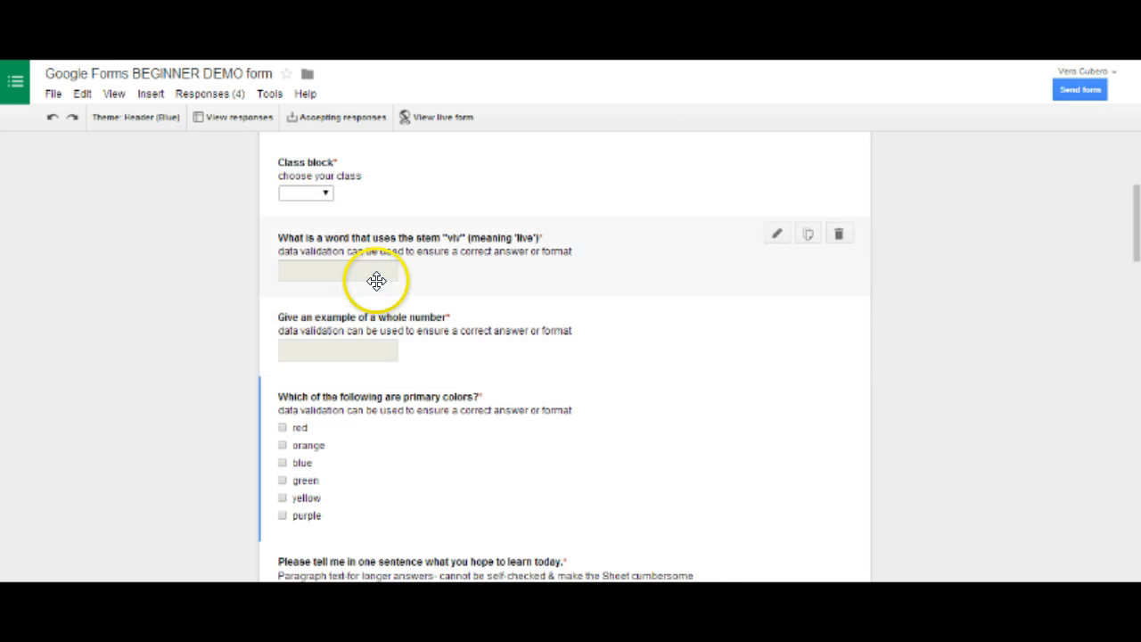